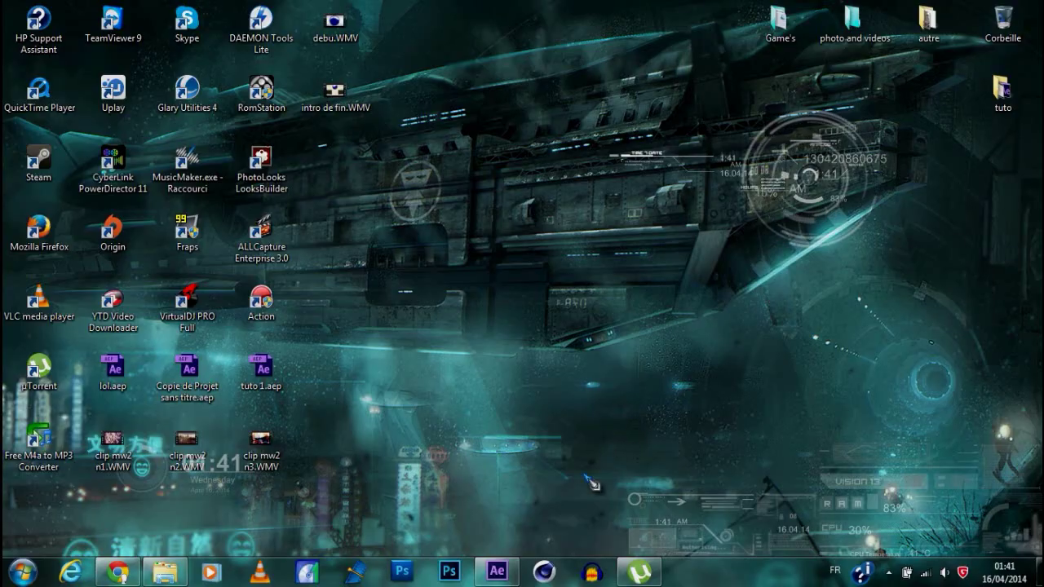
- Restore the After Effects window from the Windows taskbar
click(497, 570)
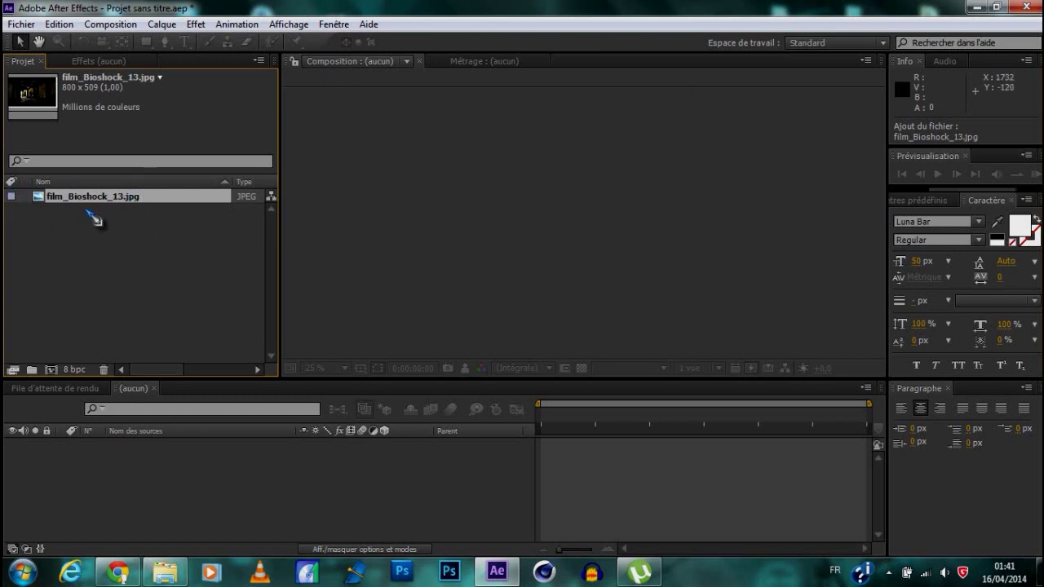
- Build the film_Bioshock_13 composition by dragging film_Bioshock_13.jpg into the Timeline
drag(51, 198, 156, 496)
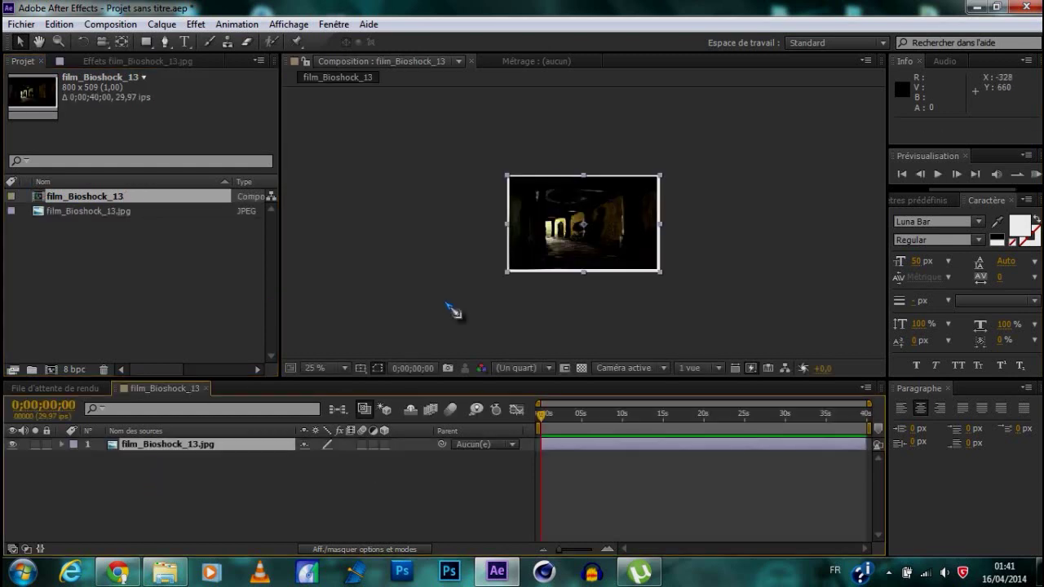
scroll(626, 218, up, 1)
scroll(626, 219, up, 1)
scroll(581, 300, down, 1)
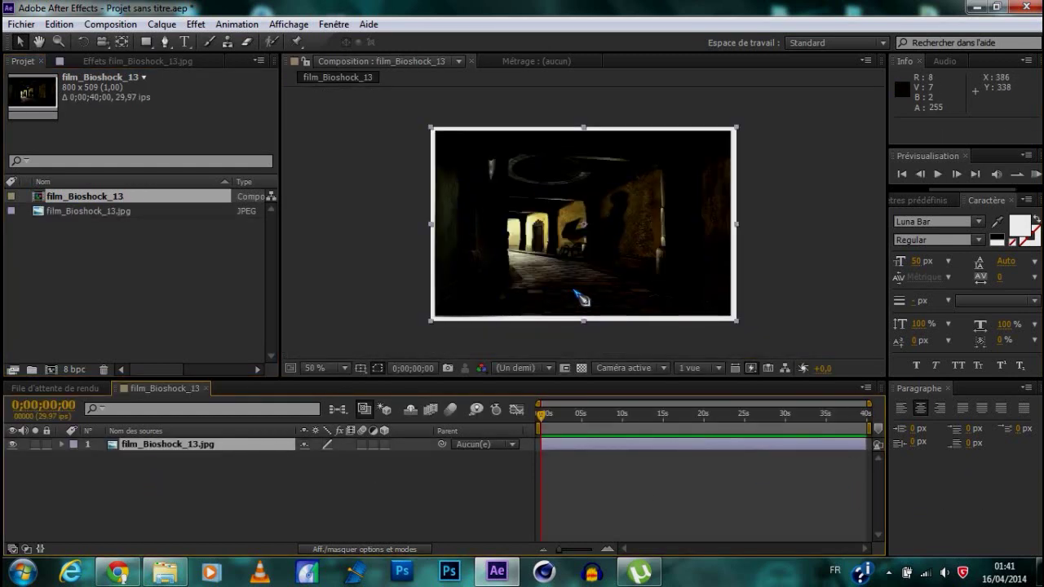
scroll(550, 316, up, 1)
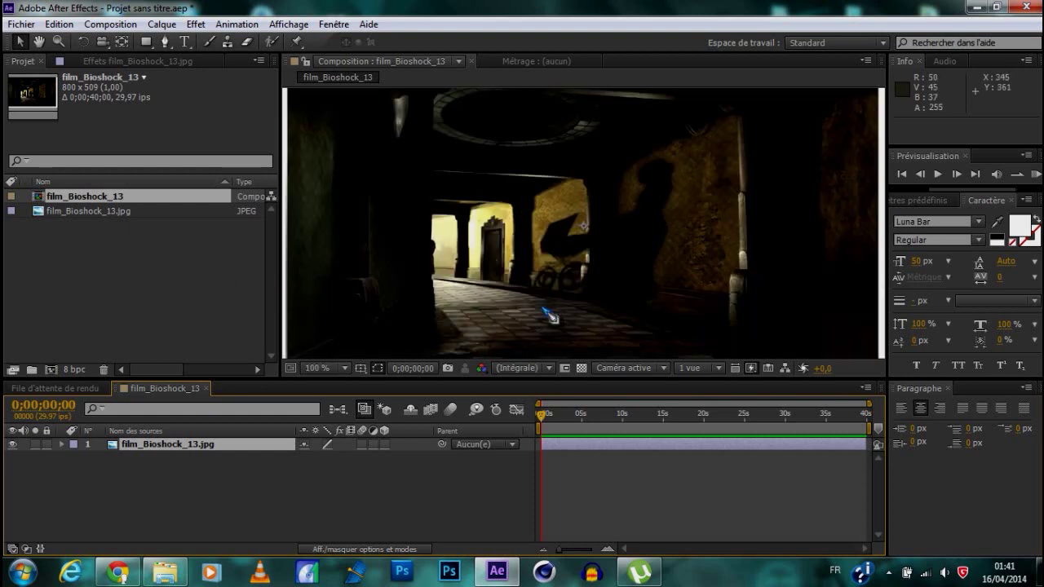
scroll(549, 317, down, 1)
click(184, 42)
- Type the signature 'by xTKNx APro HD' on the image and move it down near the bottom edge
click(486, 285)
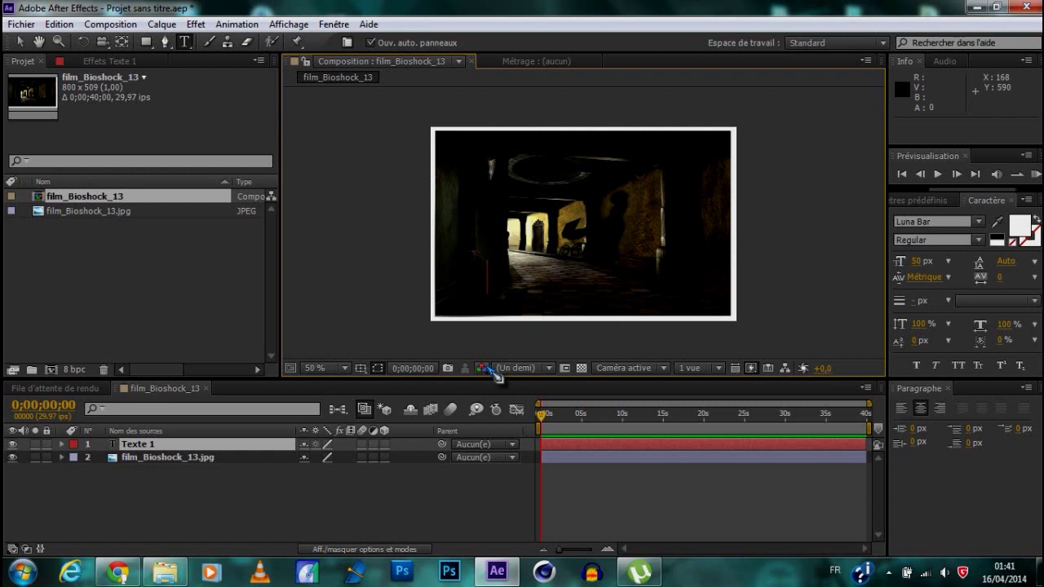
text(by x)
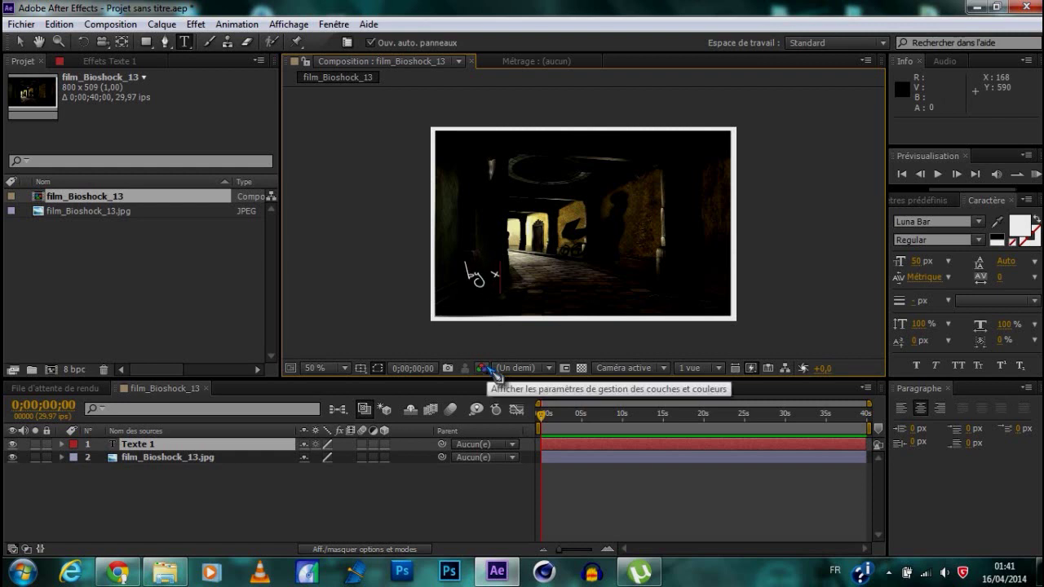
text(TKNx AP)
text(ro HD)
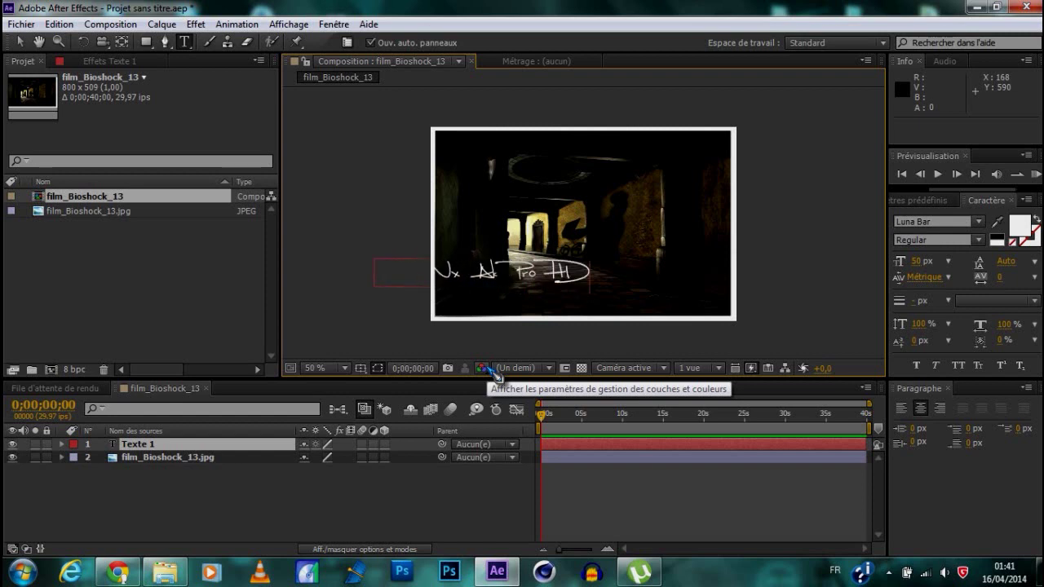
click(20, 42)
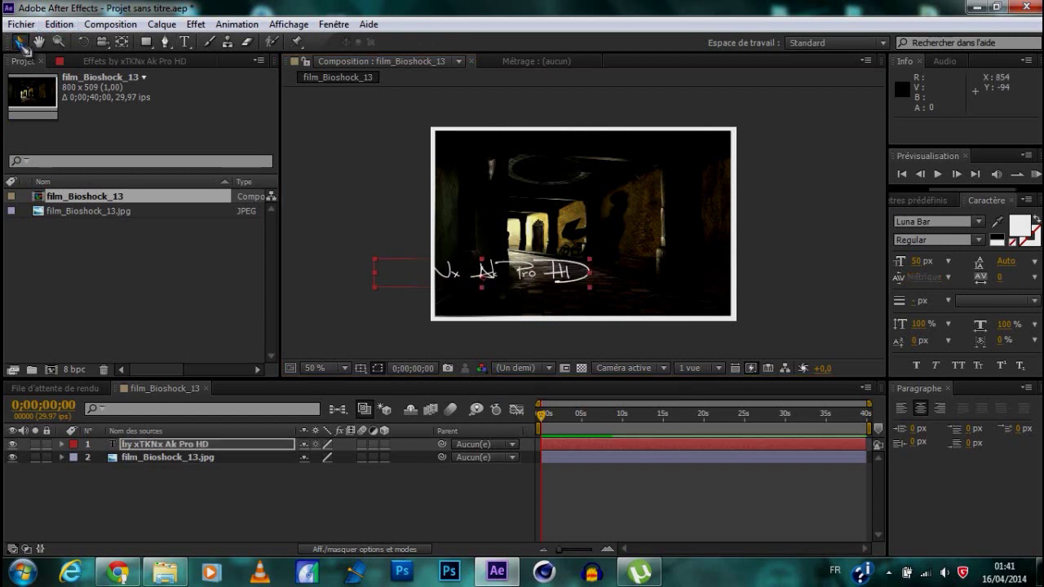
drag(546, 280, 652, 300)
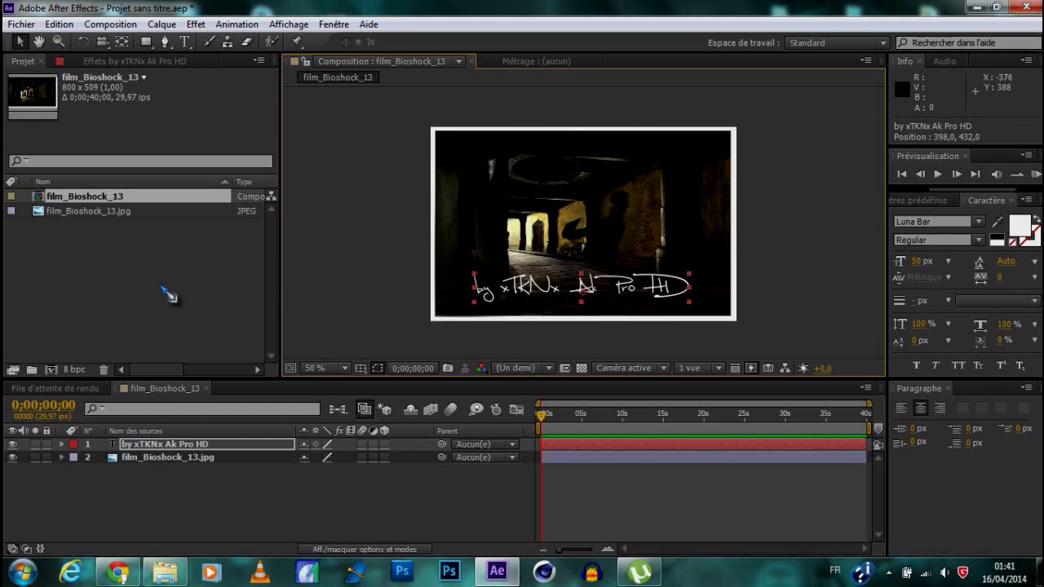
click(196, 24)
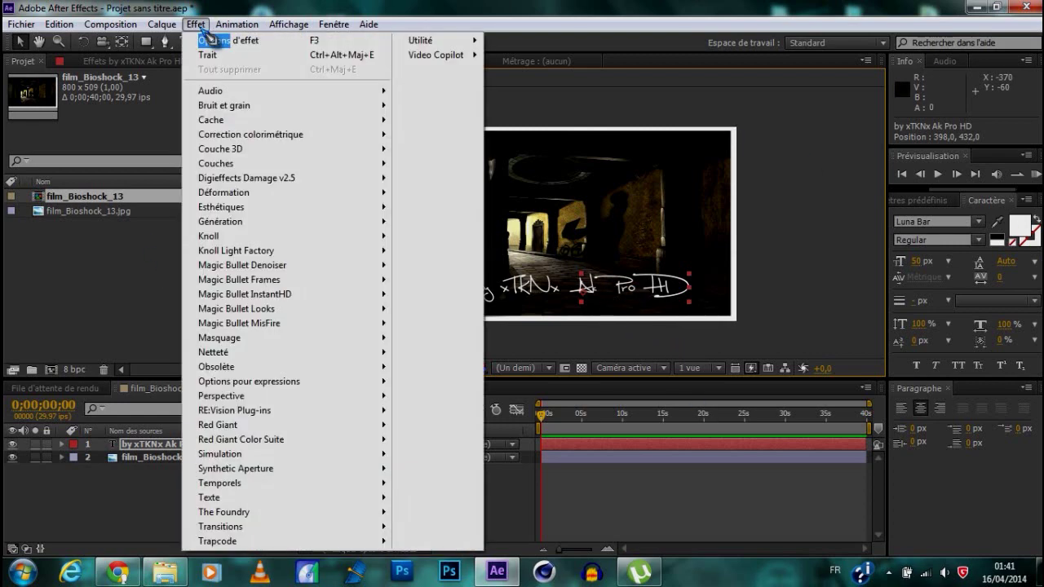
- Apply Génération > Trait to the text with Tous les masques enabled, then zoom onto 'by'
mouse_move(244, 221)
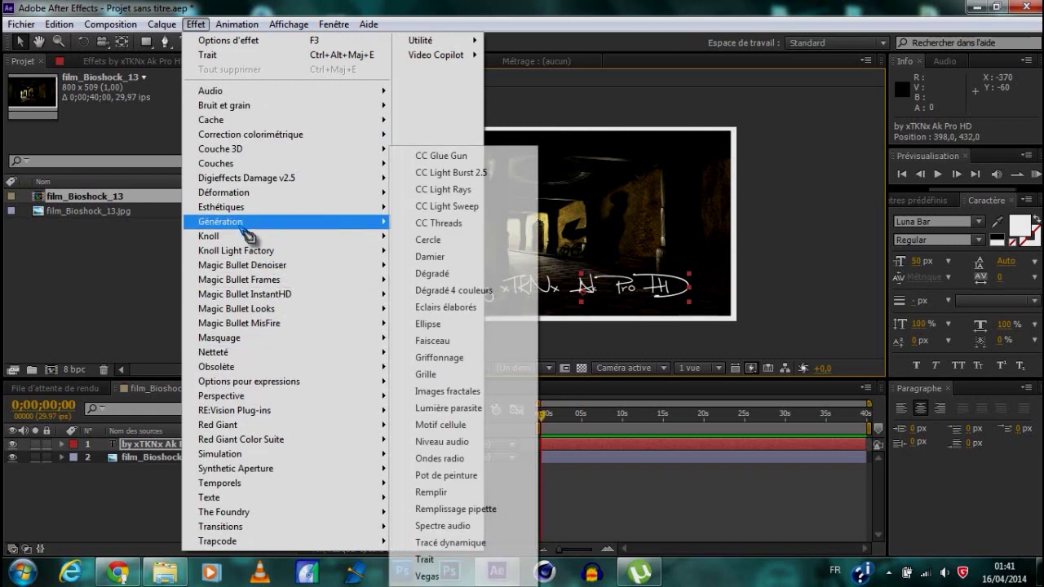
click(432, 561)
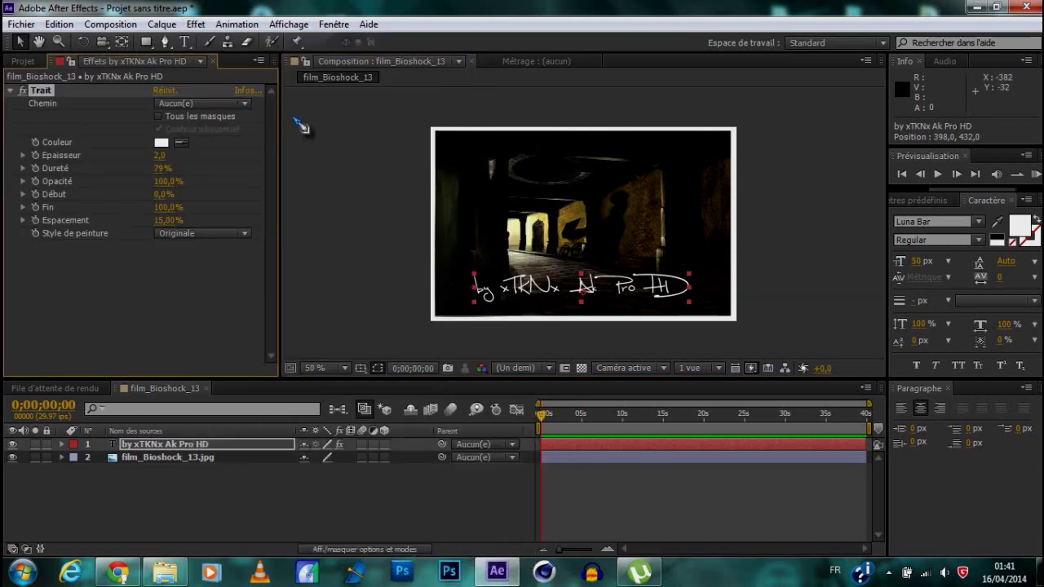
key(period)
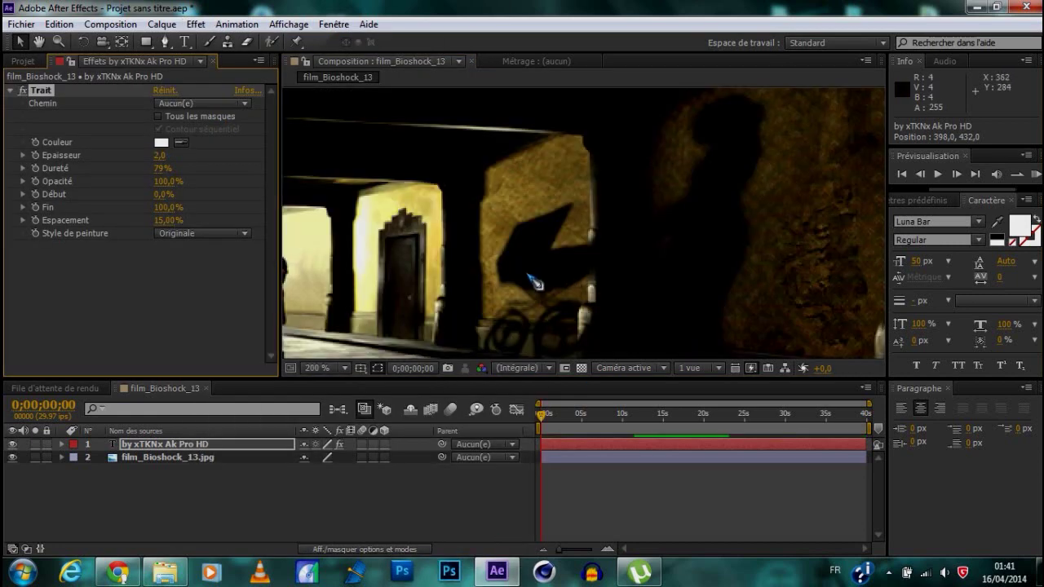
click(160, 116)
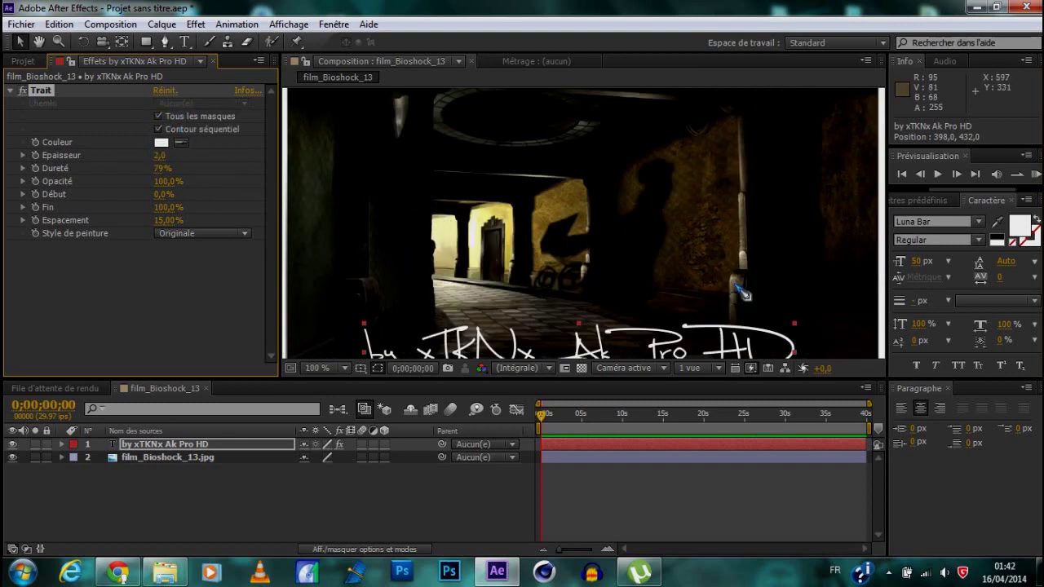
key(h)
drag(571, 310, 583, 176)
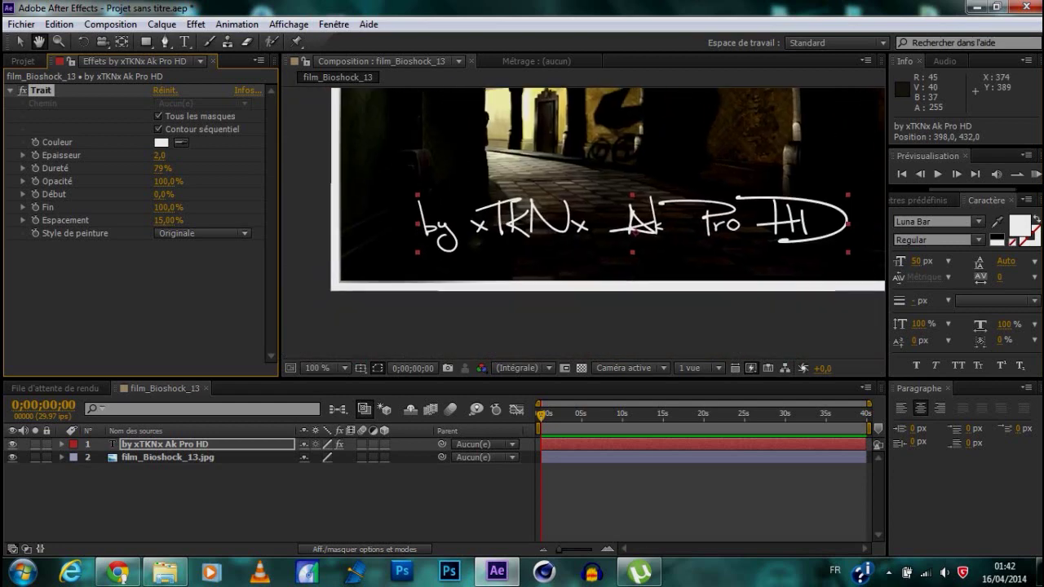
scroll(585, 289, up, 2)
scroll(408, 212, up, 2)
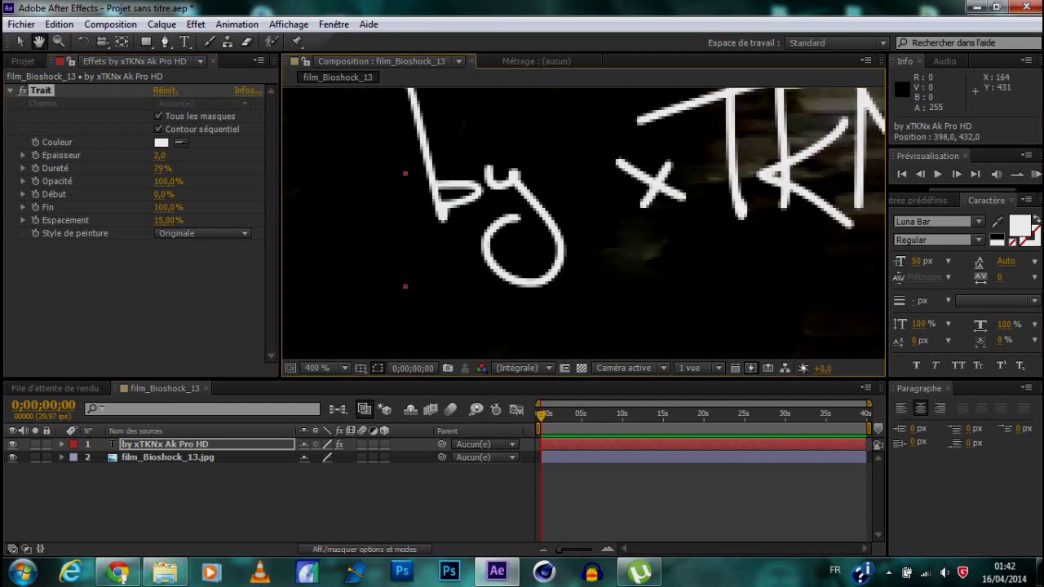
drag(490, 204, 435, 251)
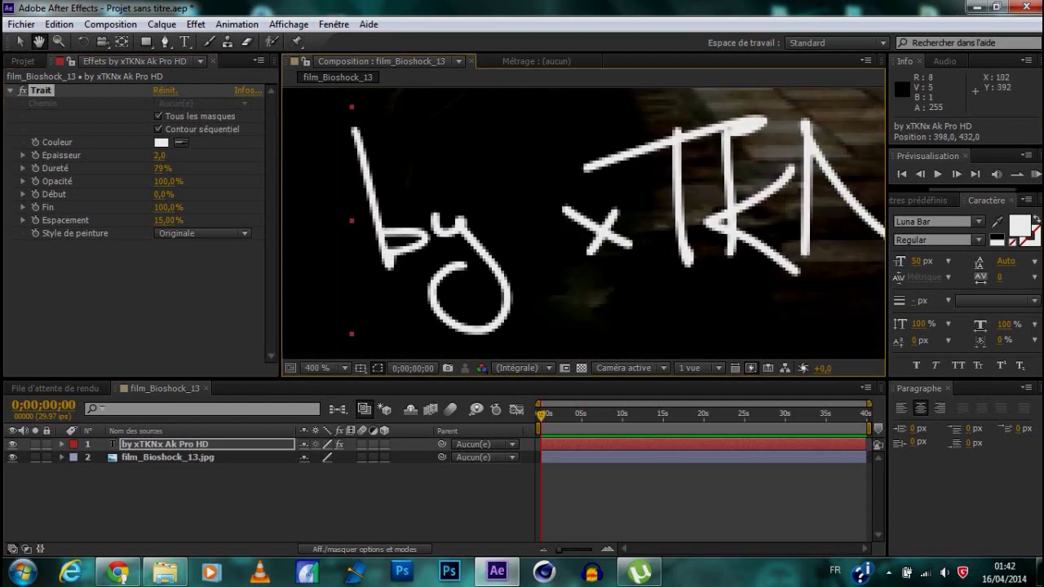
key(g)
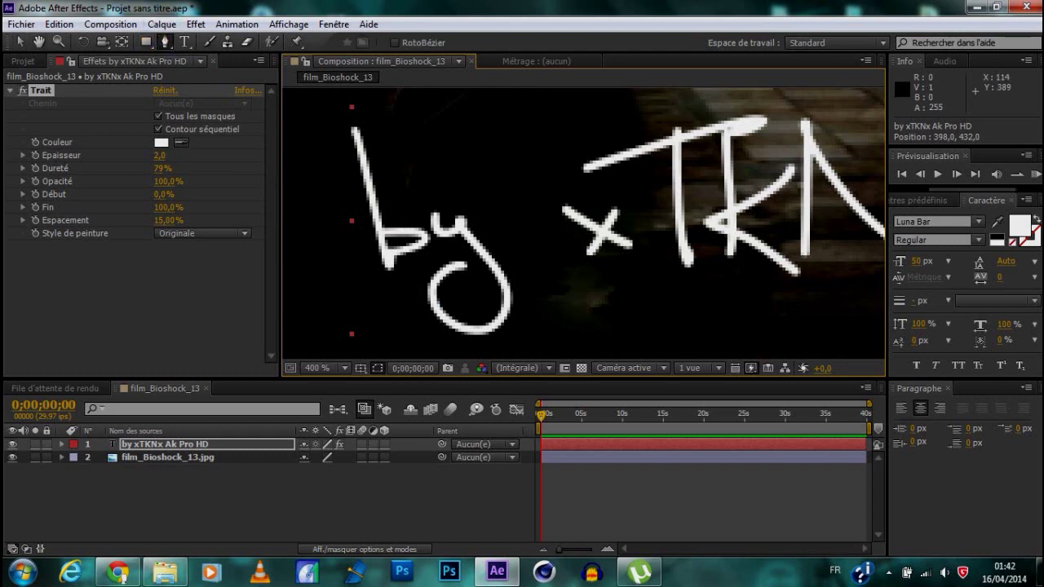
- Trace the b's stem and bowl with open masks and set the stroke thickness to 0
click(353, 125)
click(390, 272)
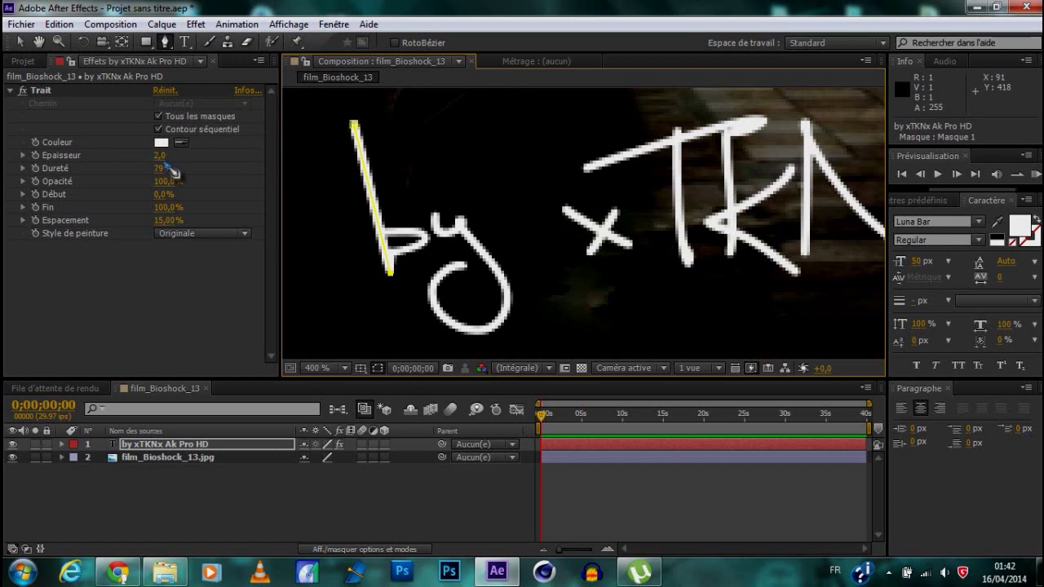
drag(159, 155, 119, 156)
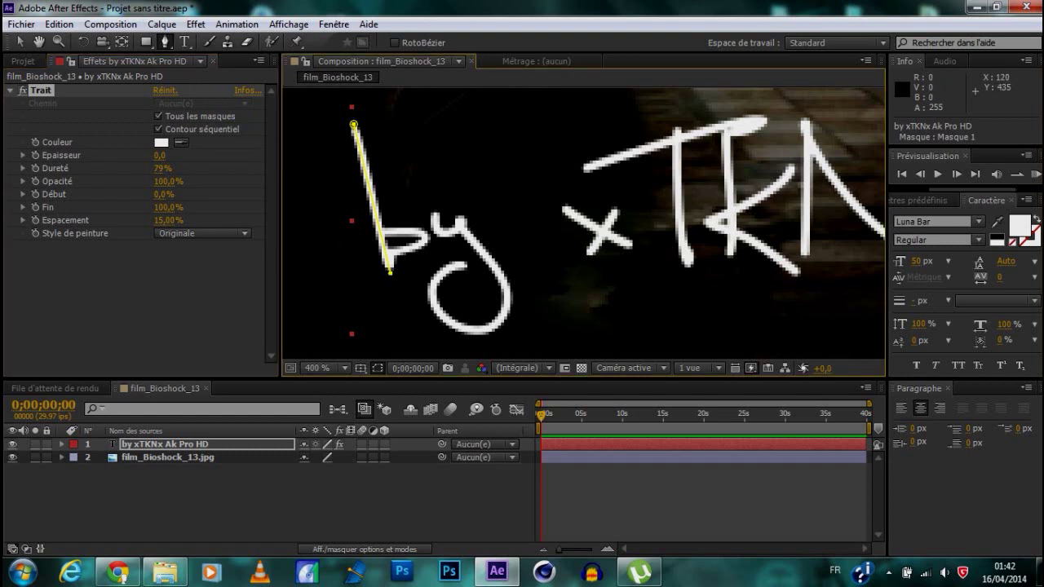
click(390, 272)
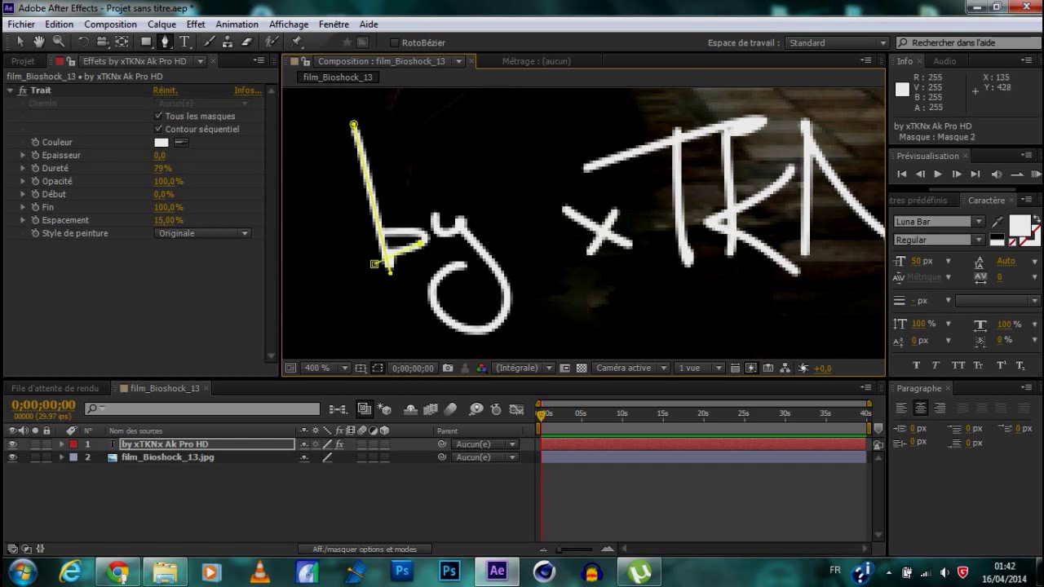
click(426, 236)
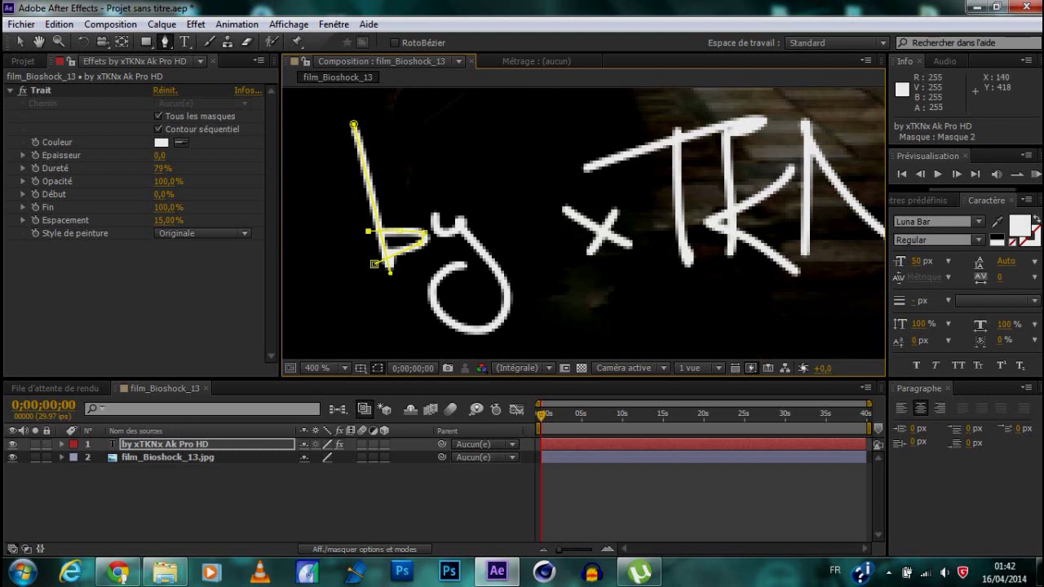
- Trace the y and the x's first stroke with mask paths, undoing a misplaced point
click(434, 214)
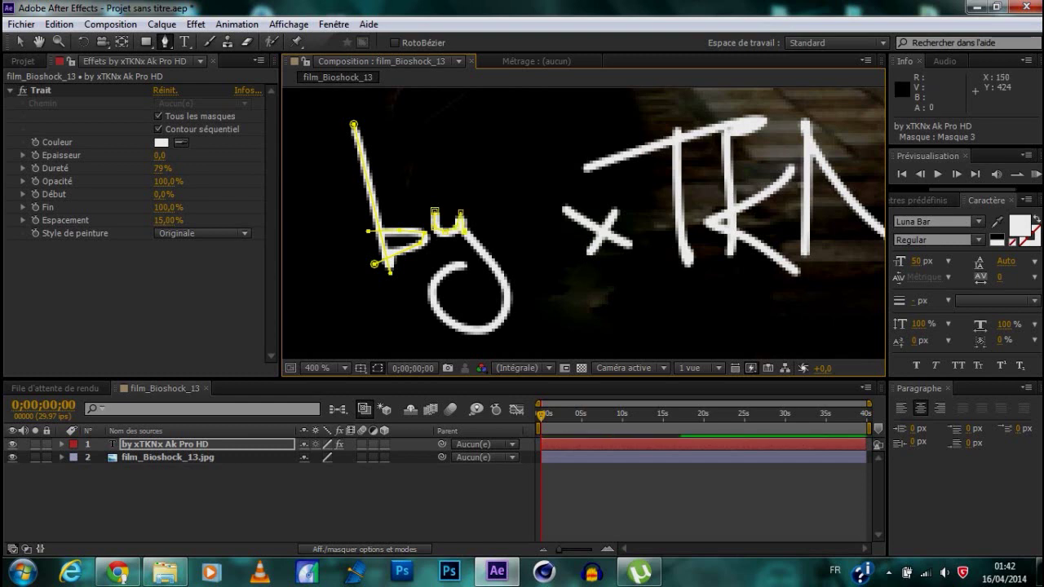
click(506, 288)
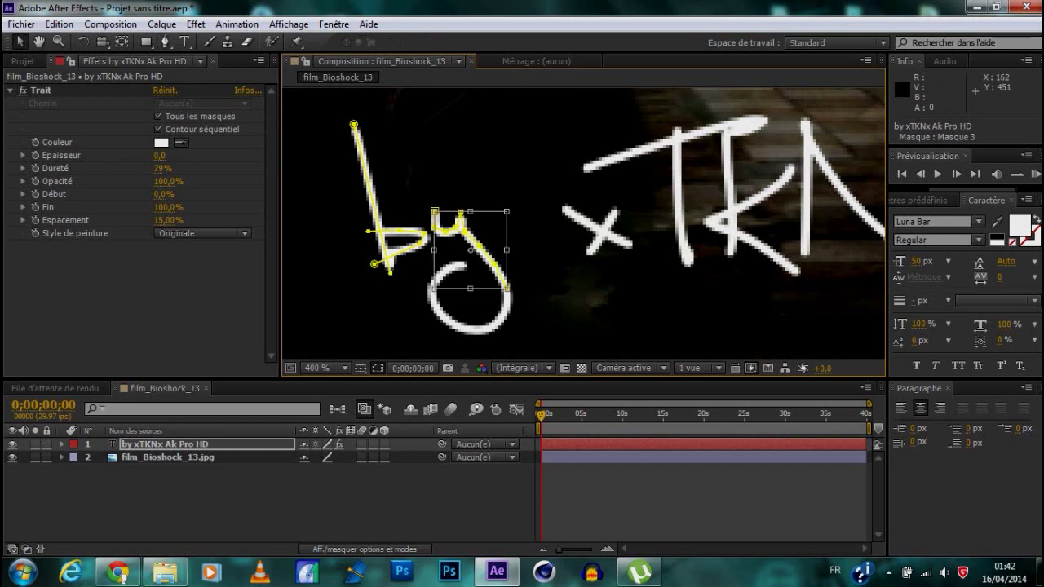
key(ctrl+z)
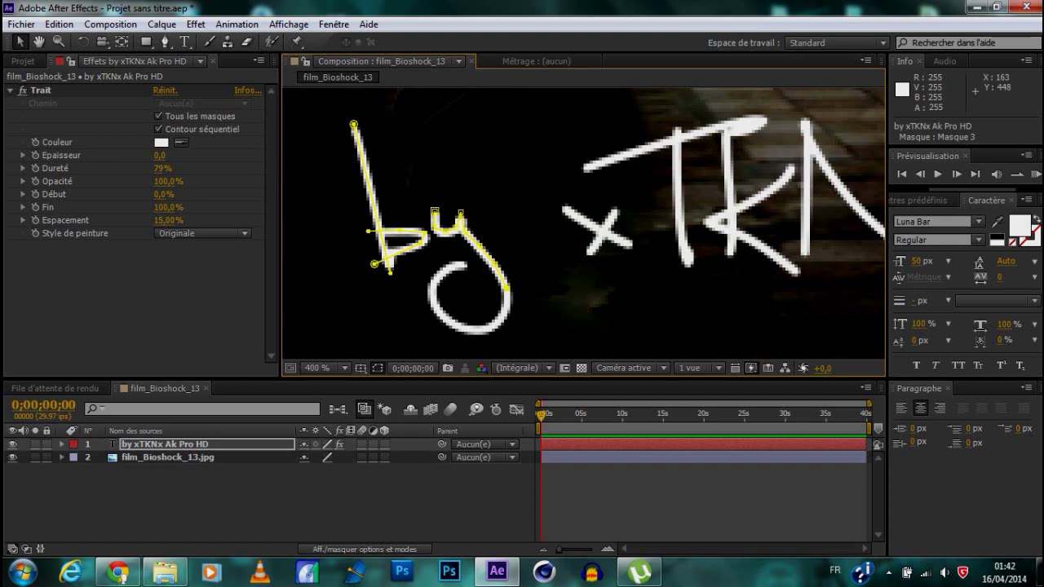
key(g)
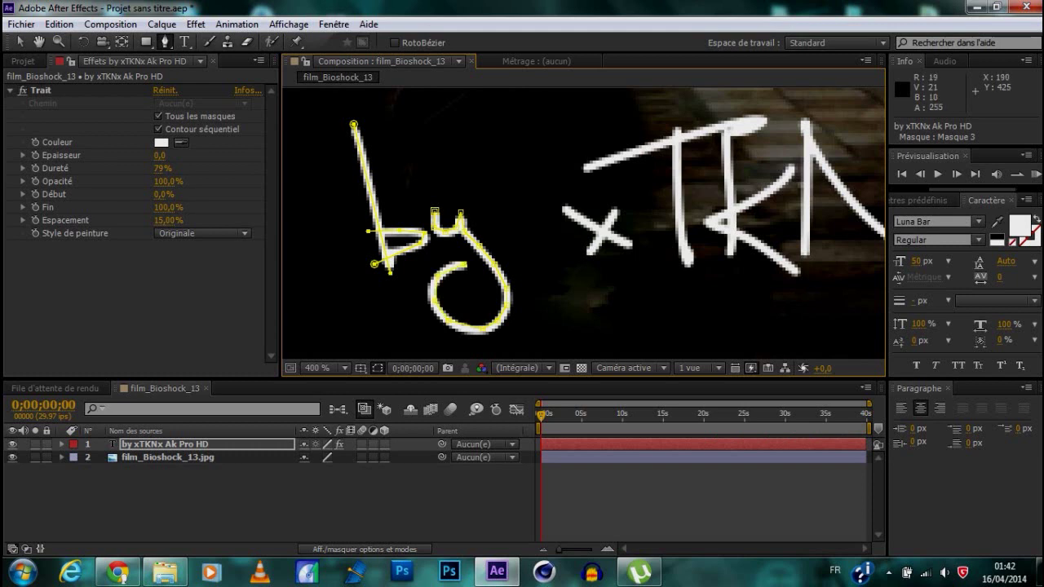
key(Return)
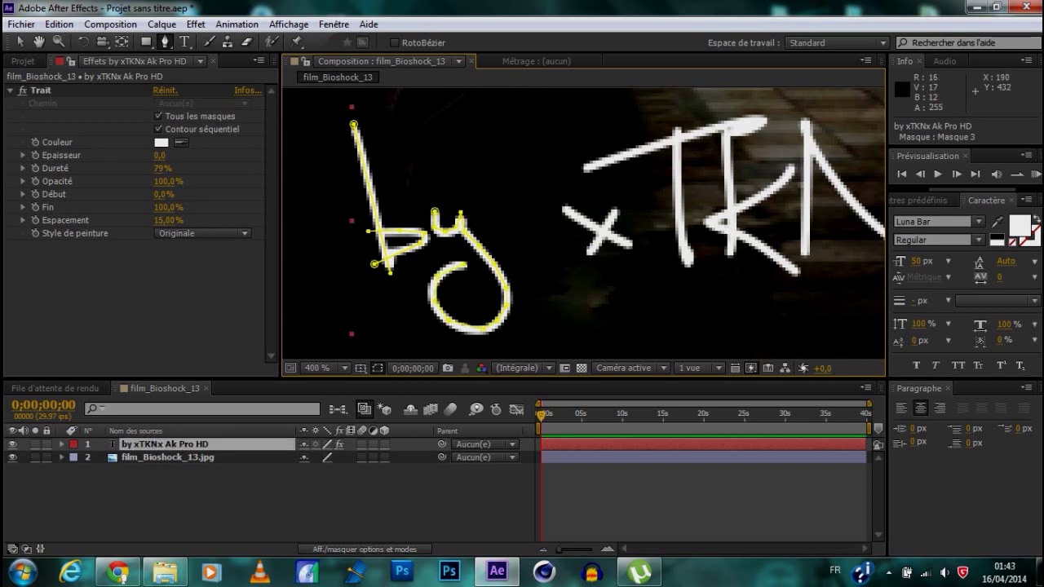
key(Return)
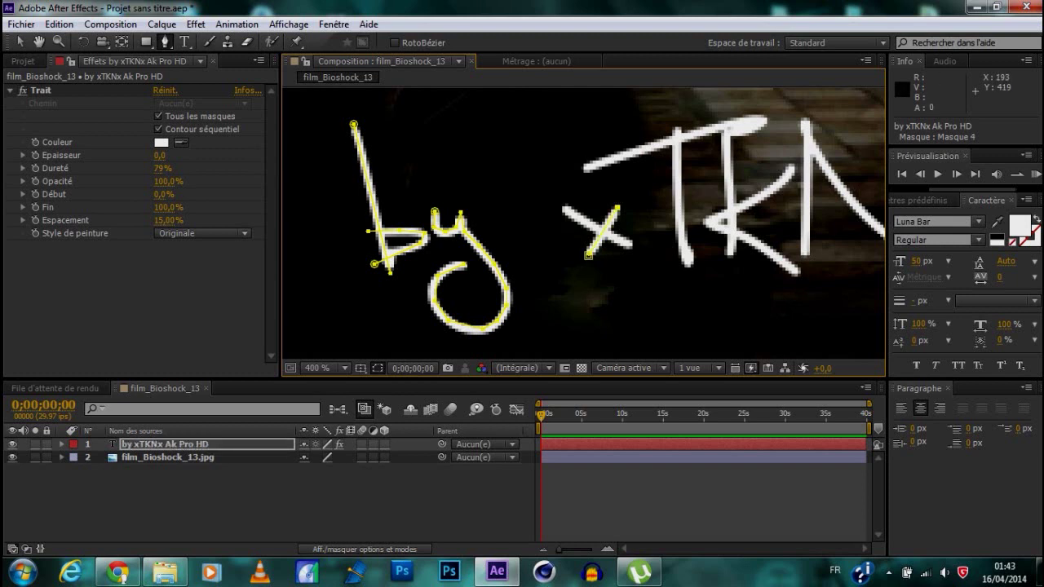
click(562, 206)
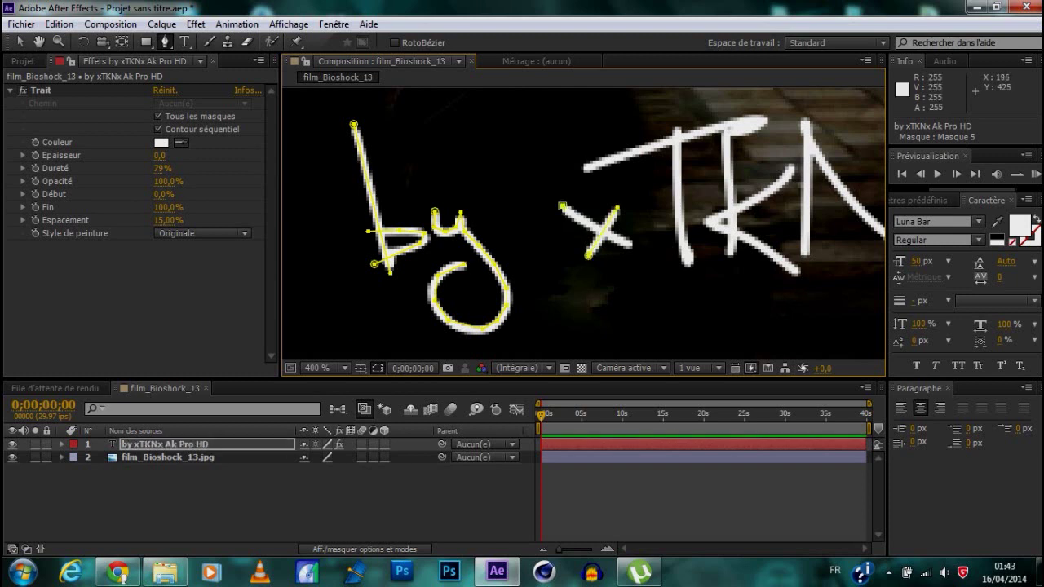
click(633, 244)
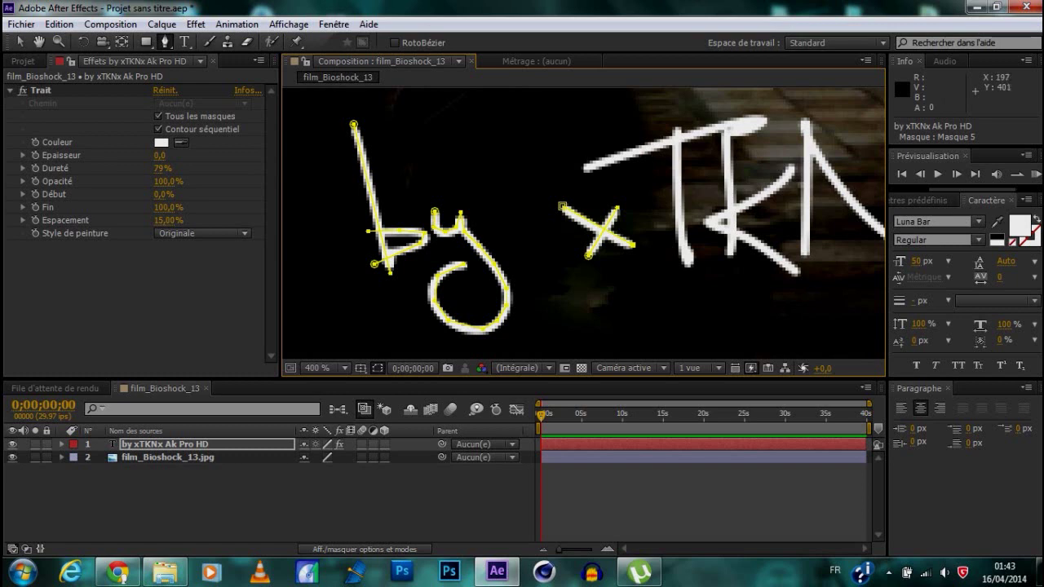
- Trace the T's top stroke and its stem with two open masks
click(580, 170)
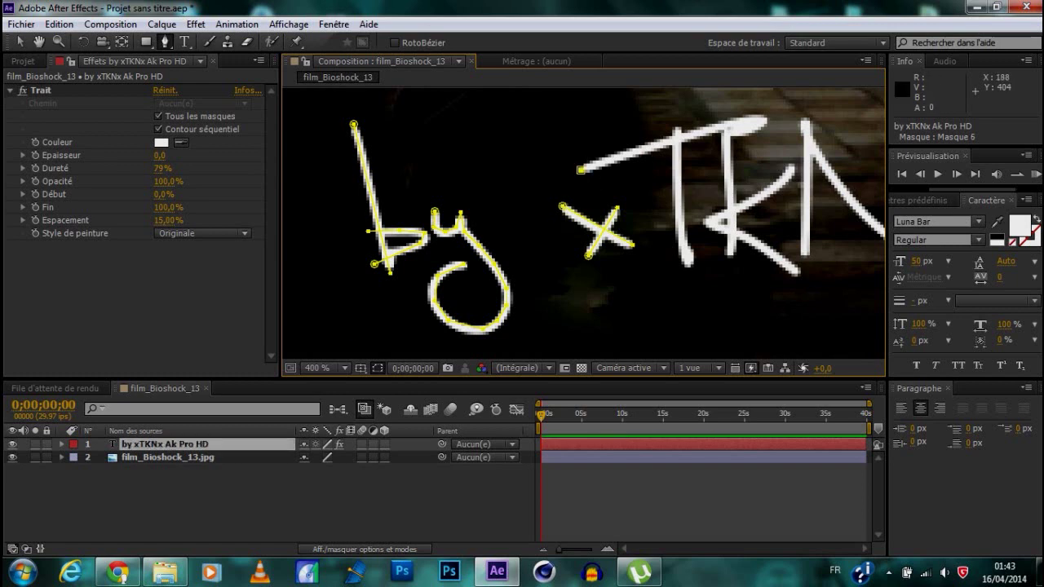
key(Return)
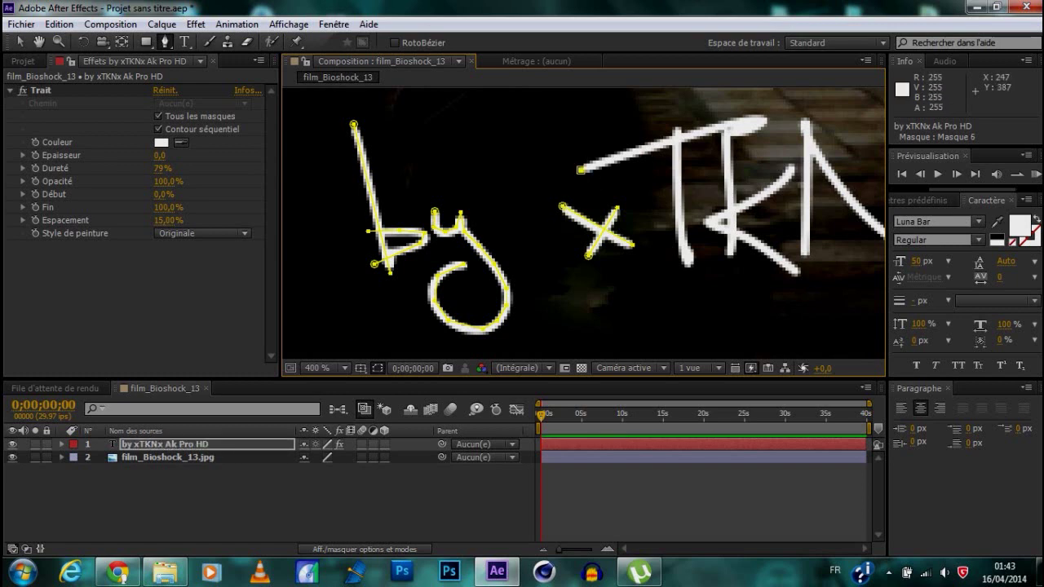
click(763, 119)
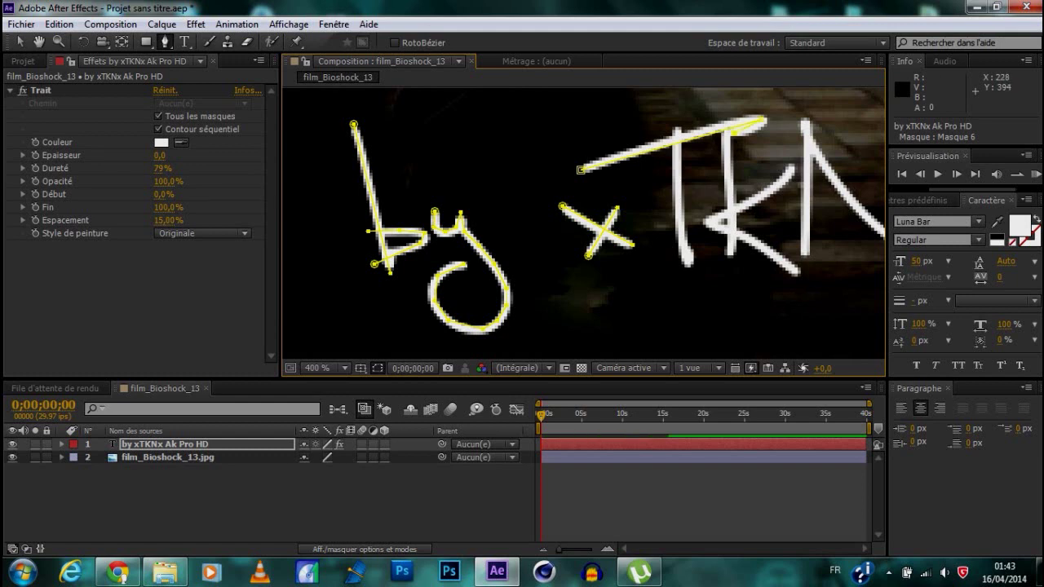
click(677, 124)
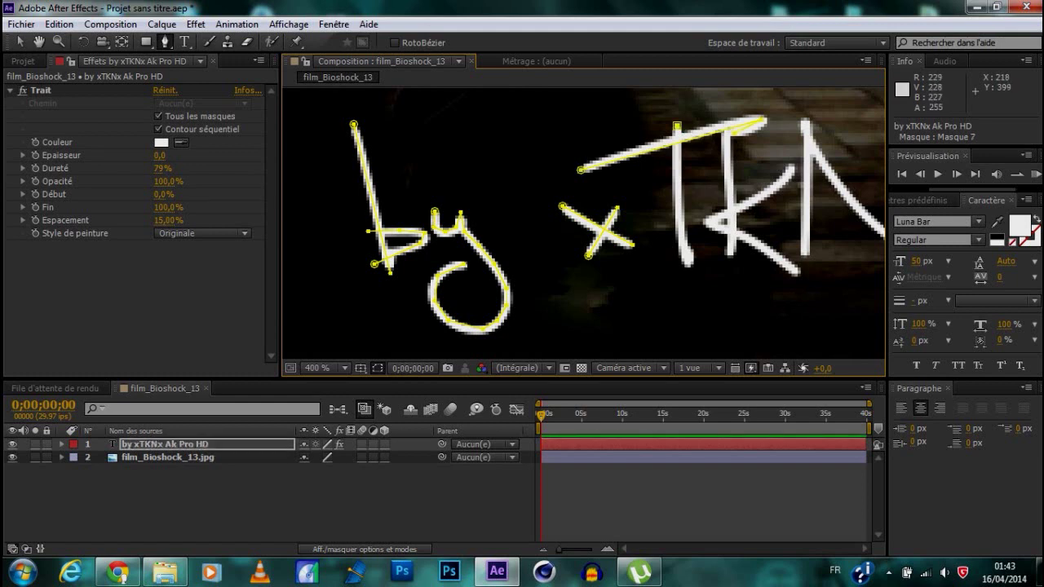
click(689, 263)
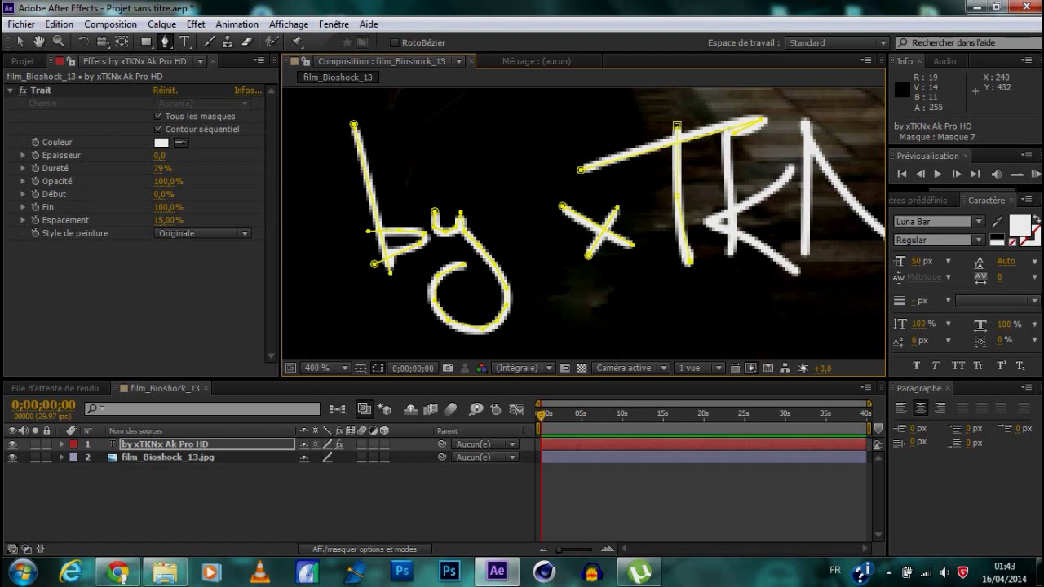
click(677, 125)
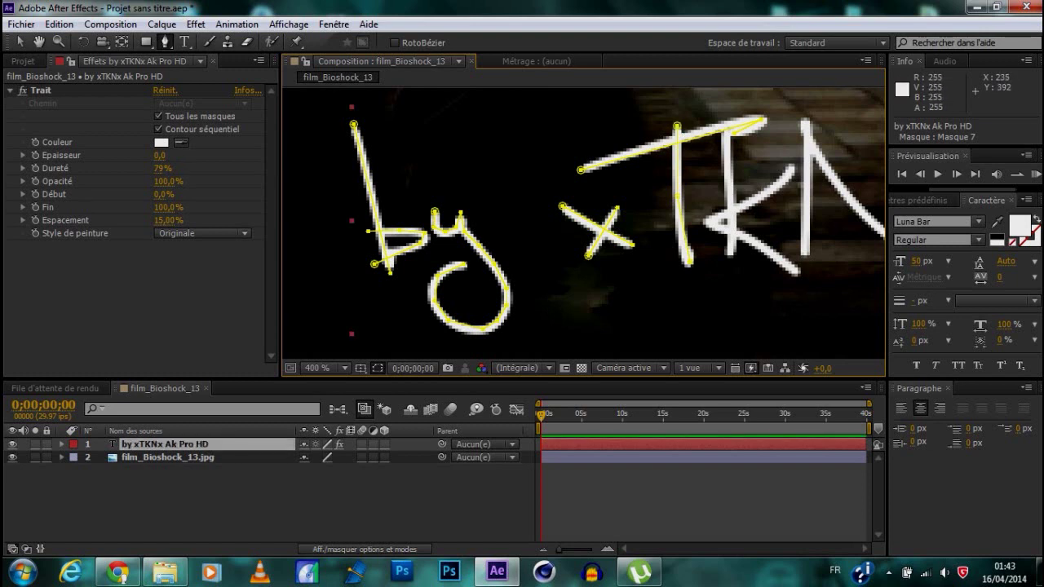
key(Return)
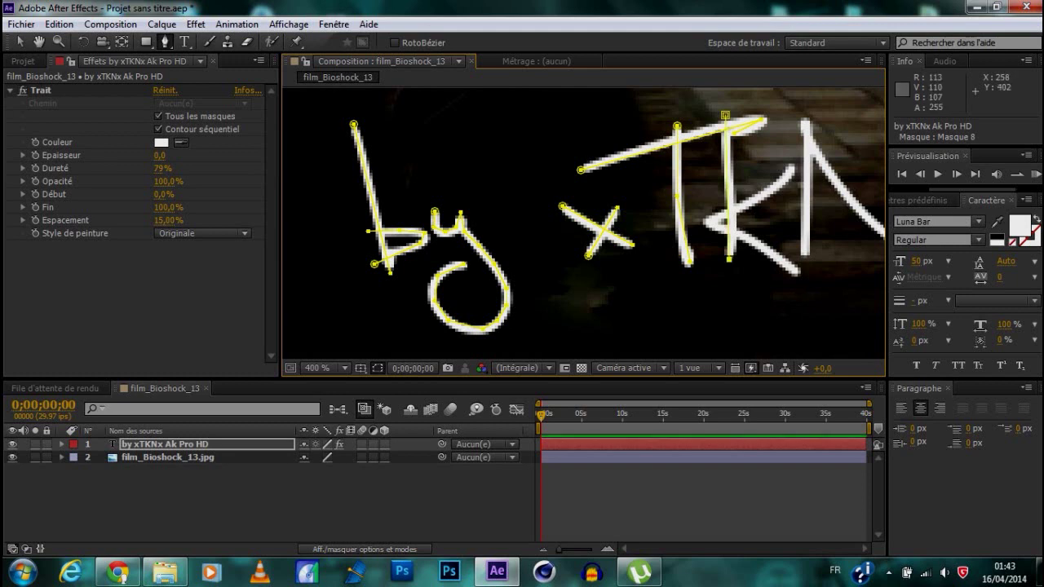
key(Return)
- Trace the K's diagonal and vertical strokes, then pan to the rest of the signature
click(793, 163)
key(Return)
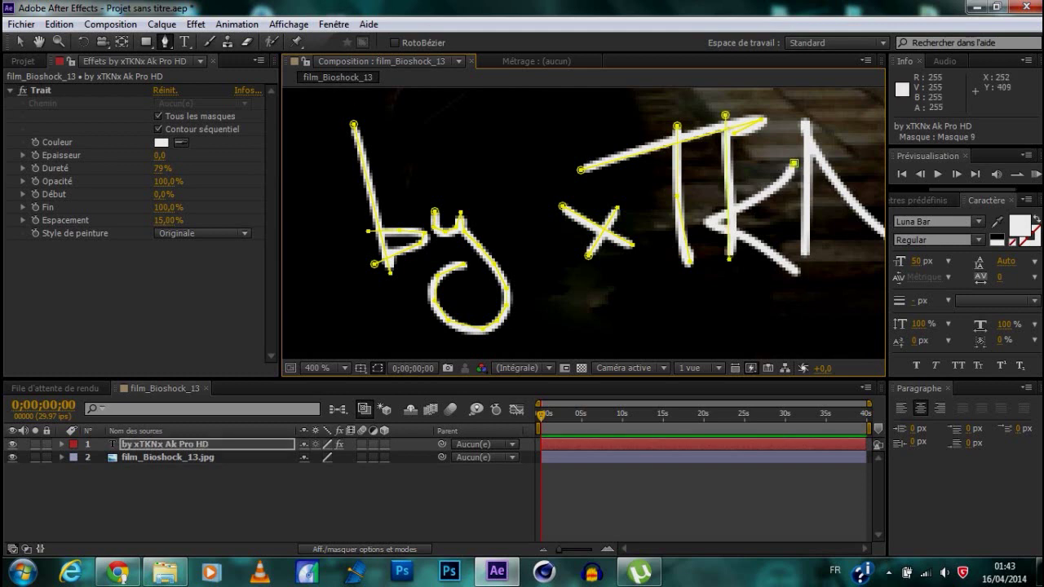
click(704, 222)
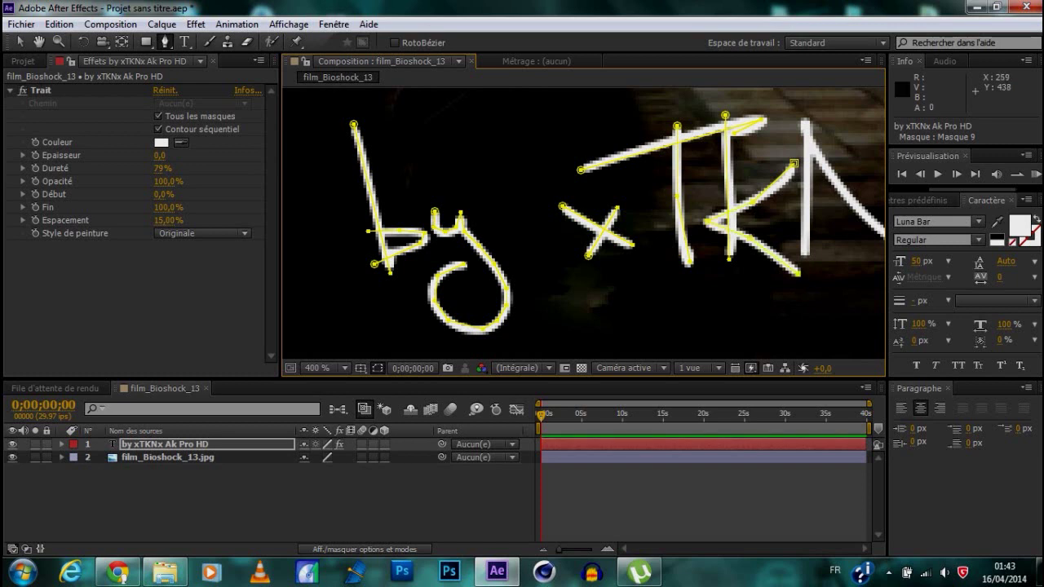
click(804, 251)
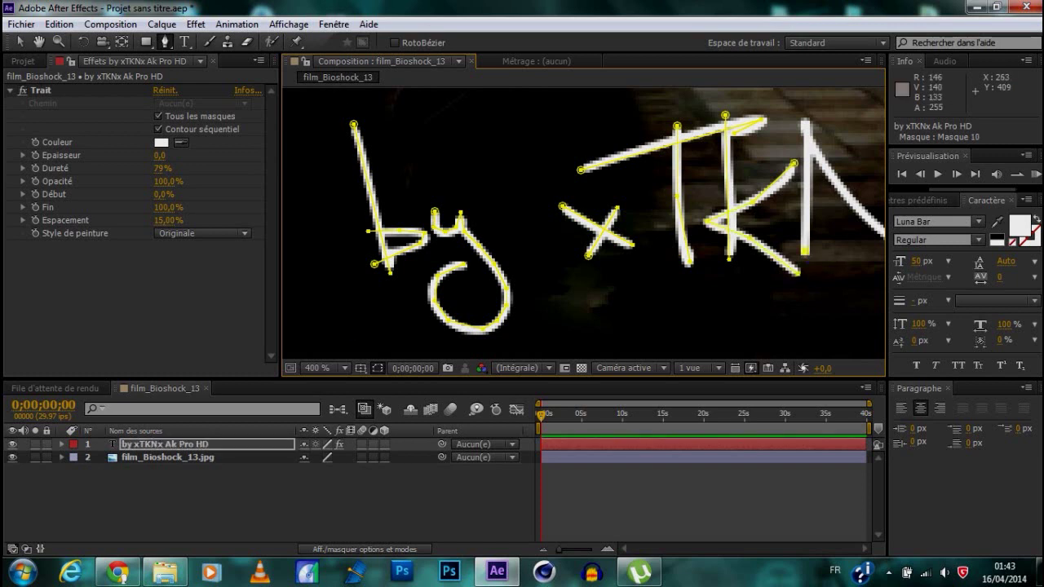
click(810, 121)
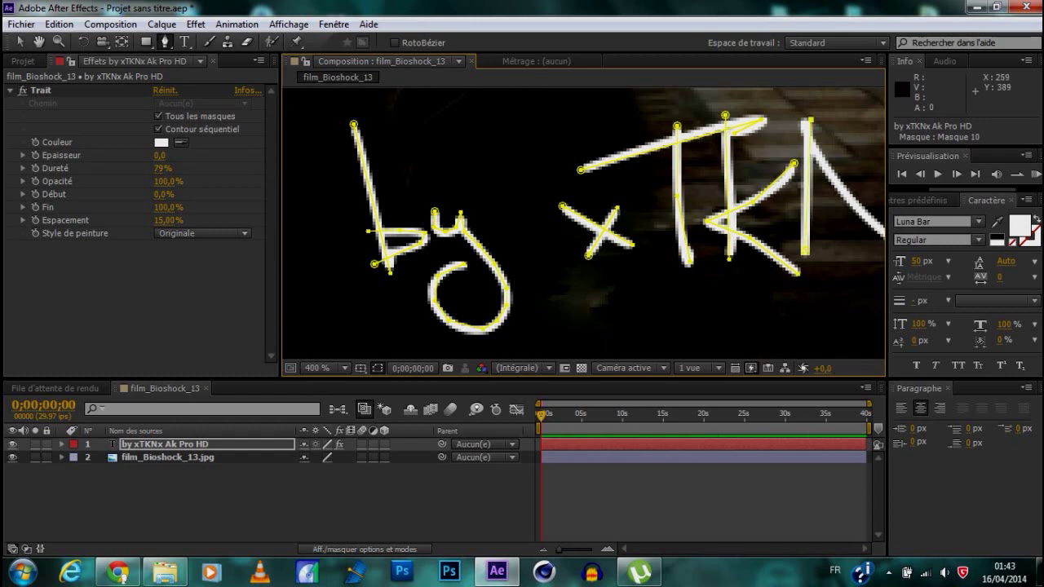
click(806, 124)
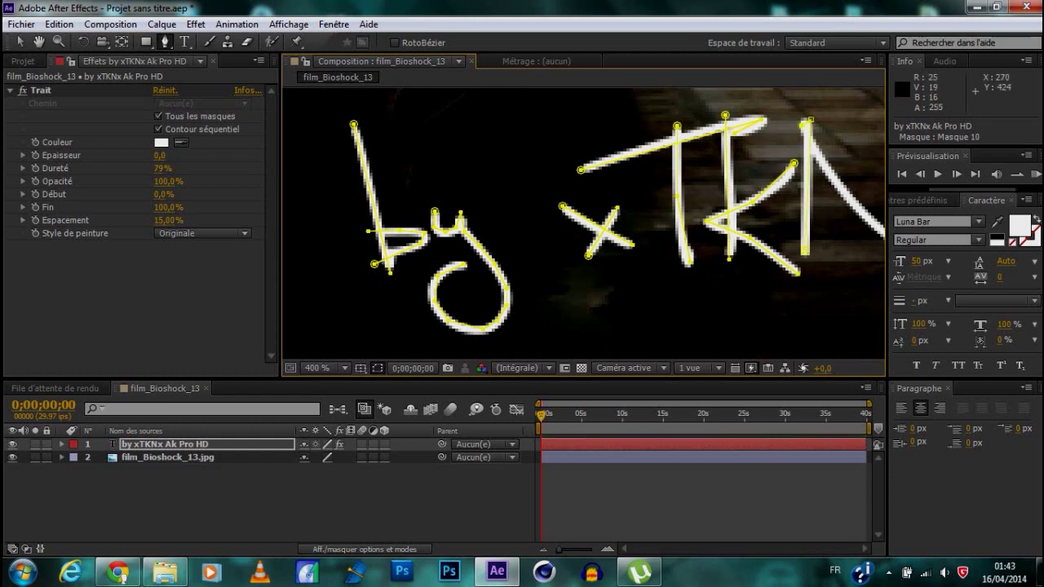
drag(775, 261, 408, 223)
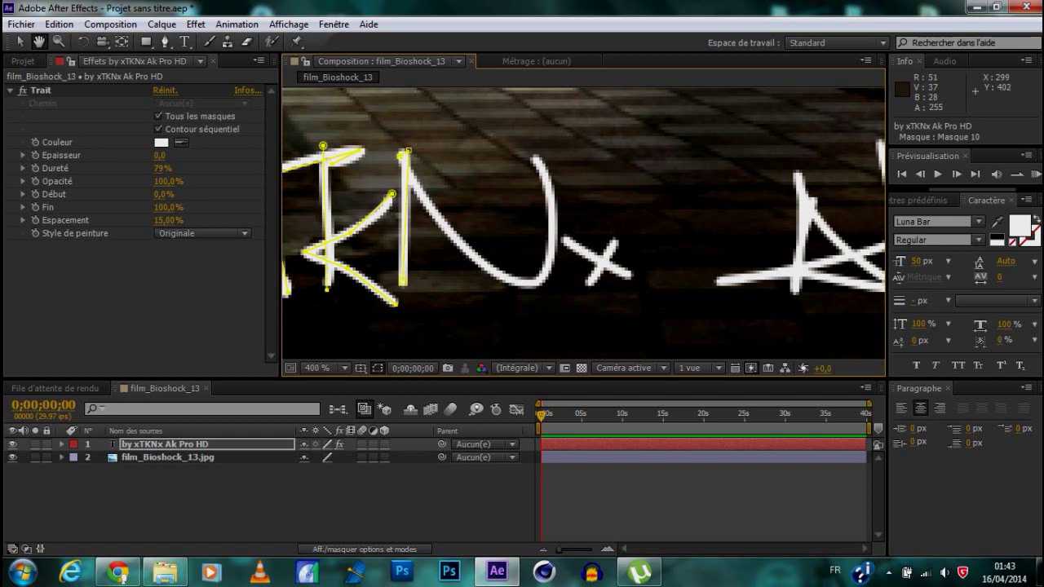
- Extend a mask along the N's stroke and around its loop
key(space)
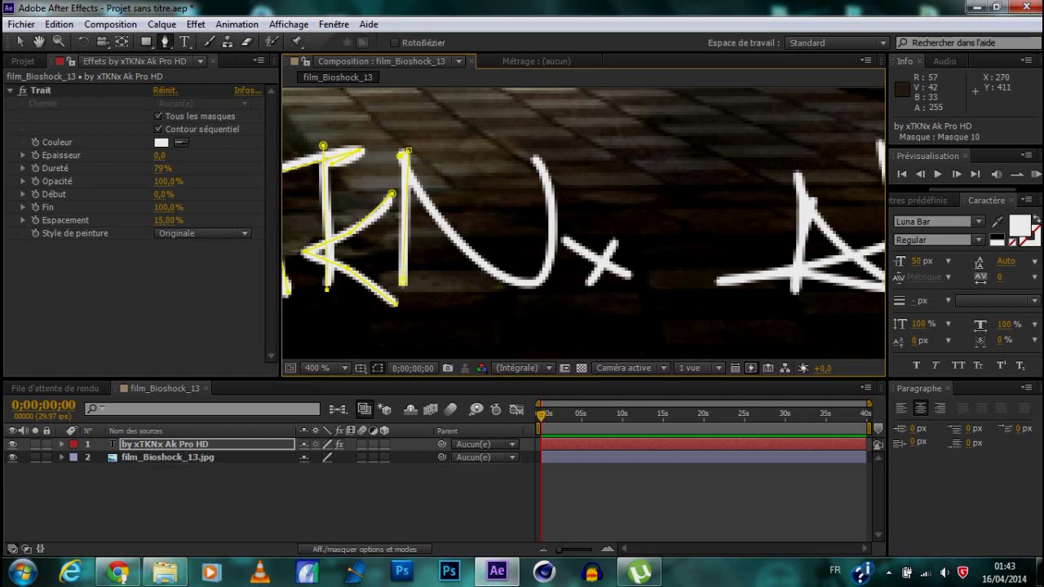
click(430, 210)
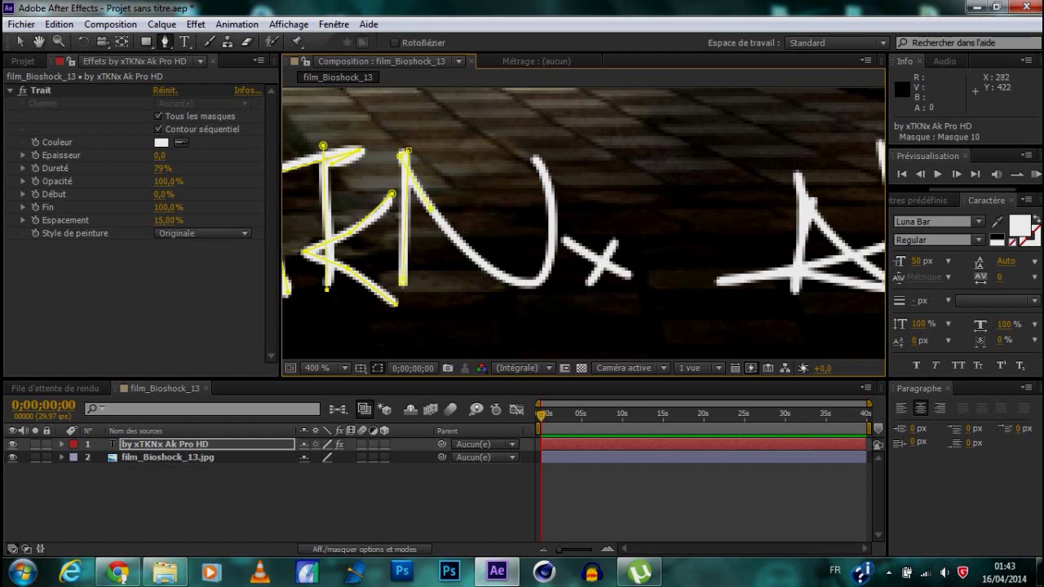
click(534, 283)
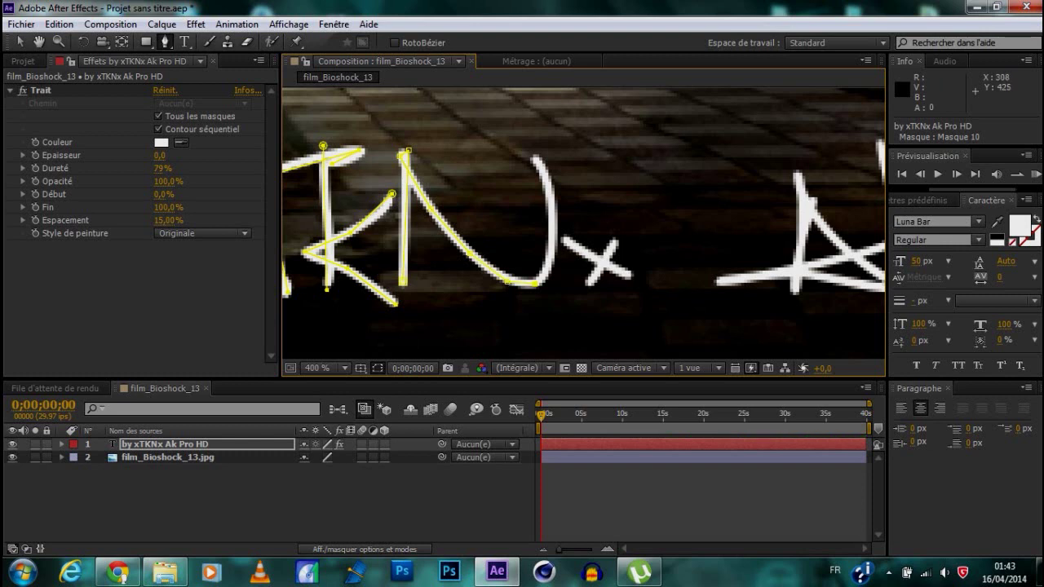
click(548, 218)
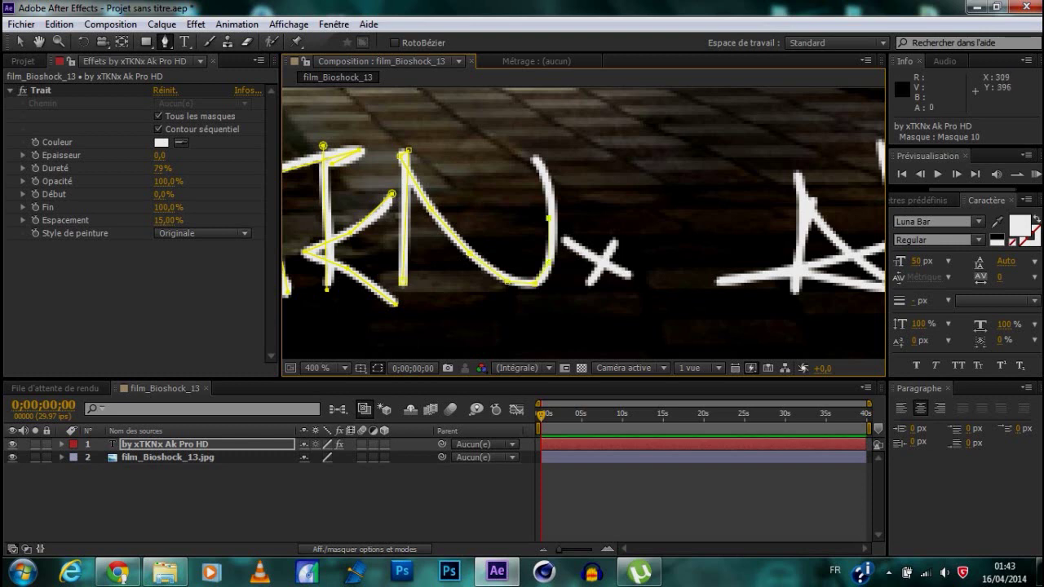
click(534, 160)
key(Return)
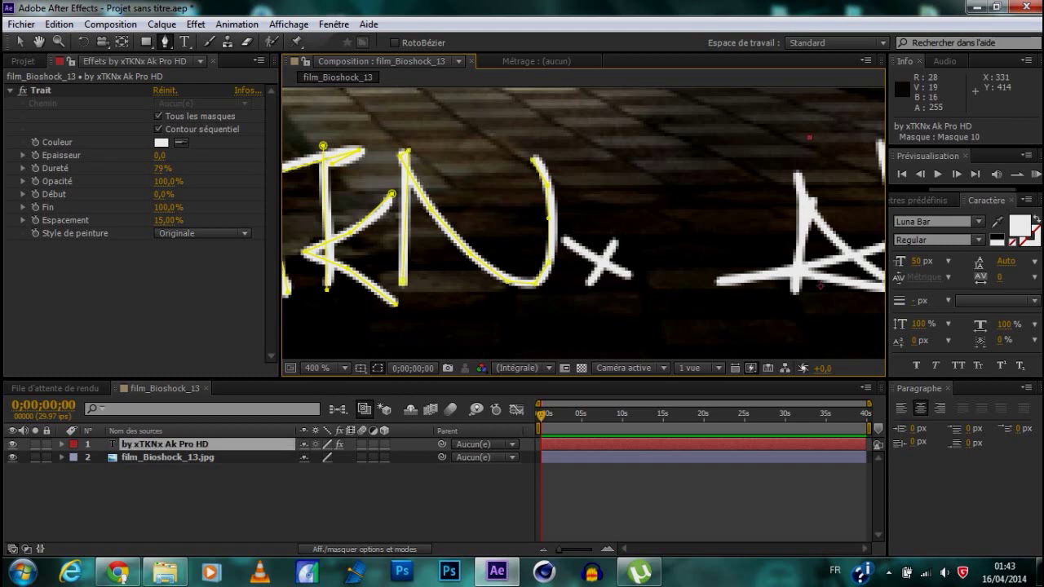
- Trace both strokes of the small x with masks and start a mask on the A
click(616, 238)
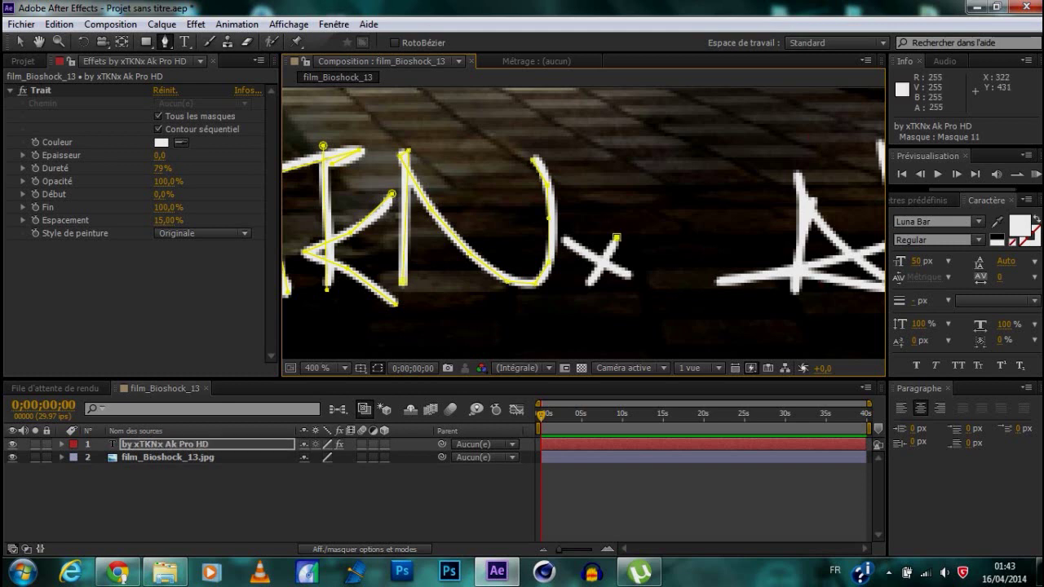
click(586, 284)
click(562, 239)
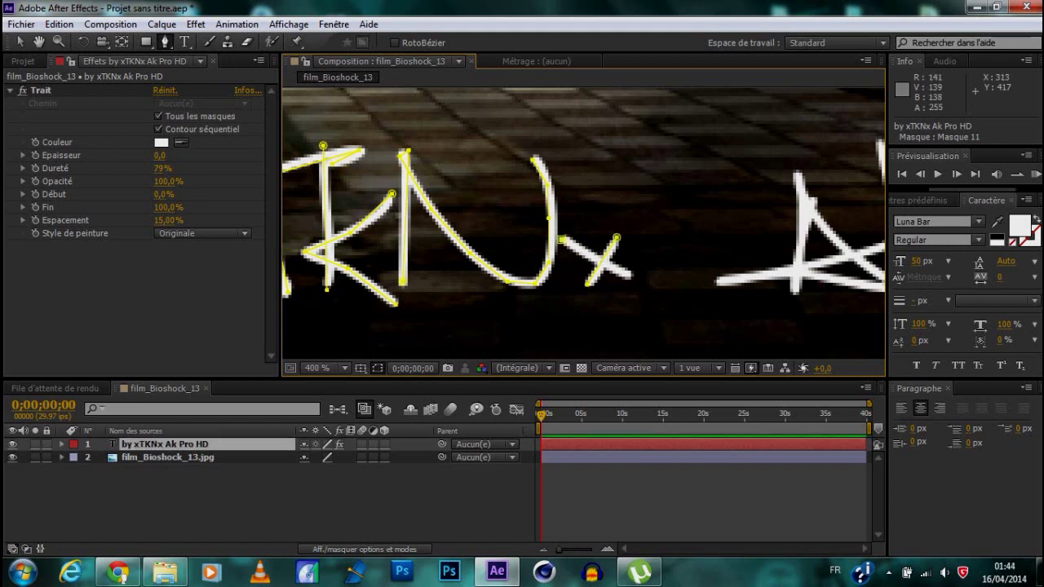
click(630, 276)
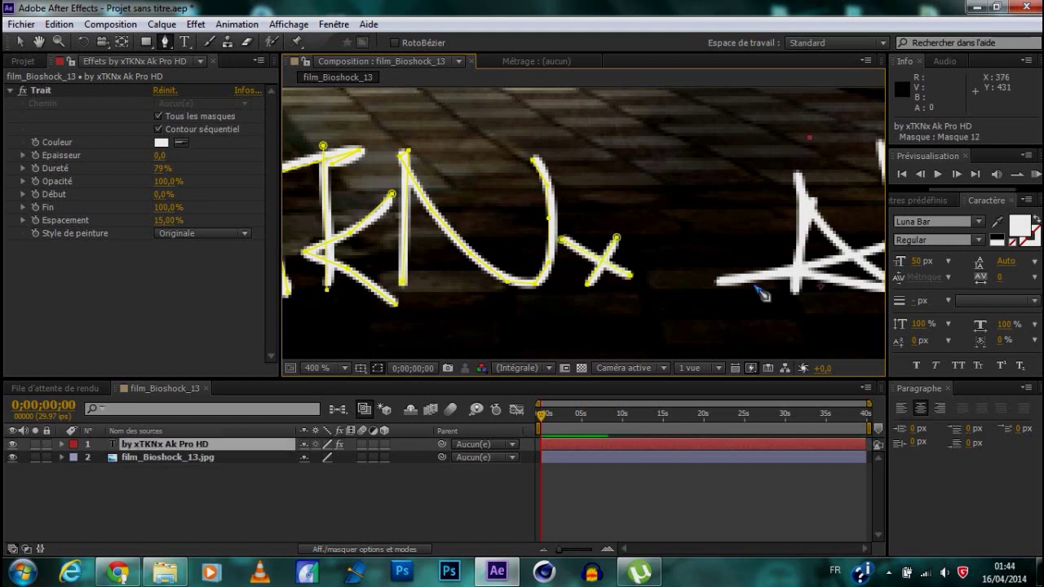
click(797, 296)
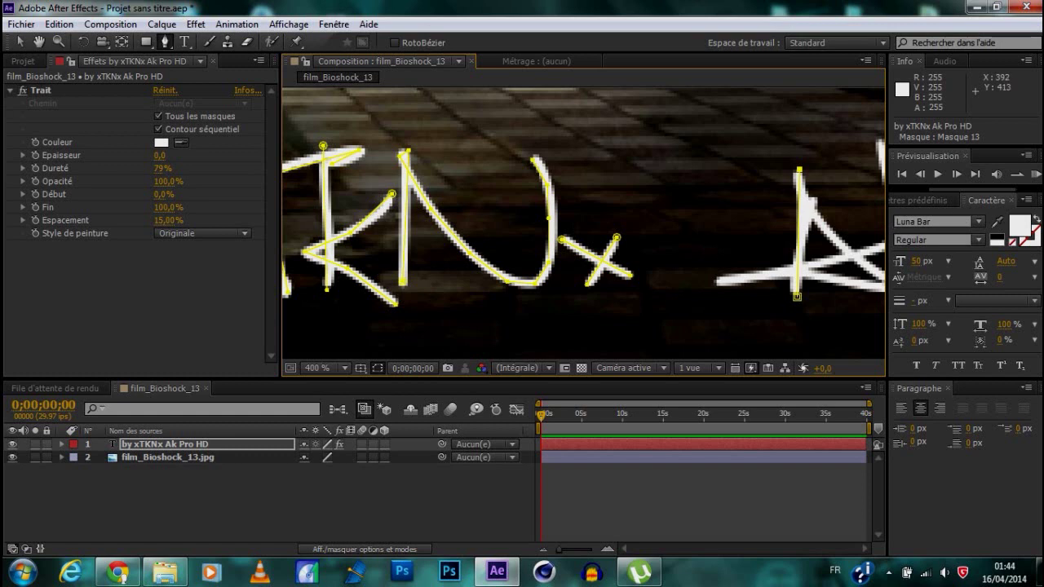
- Drag the right mask's middle vertex to fit the stroke and pan over to 'Ak Pro'
click(799, 226)
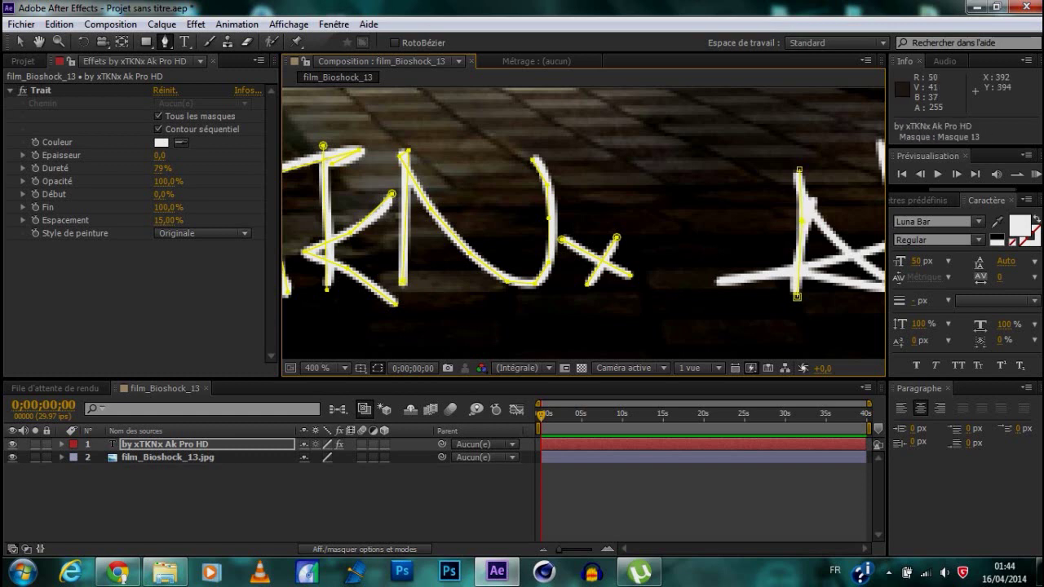
drag(802, 220, 812, 211)
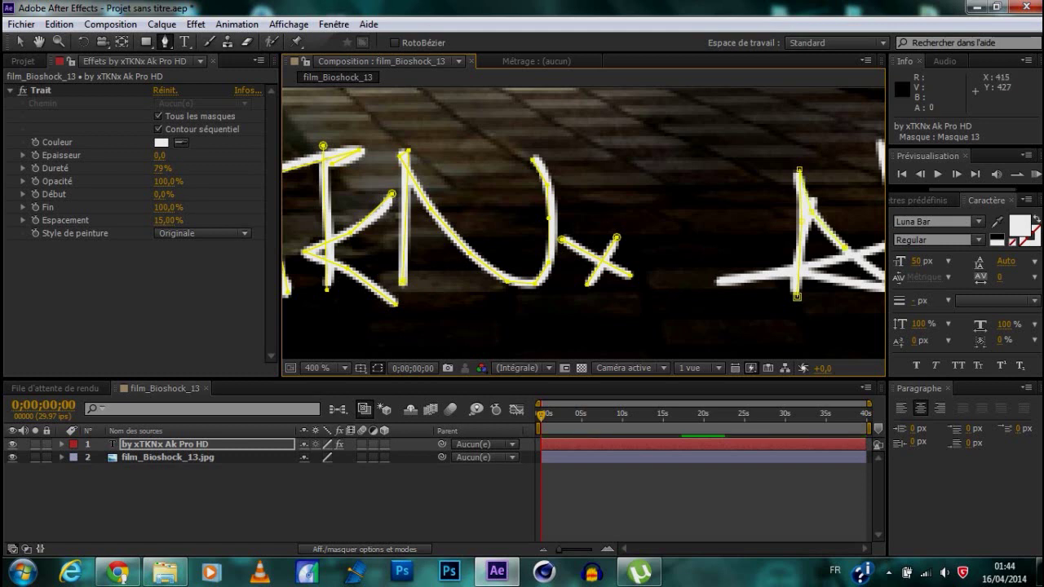
drag(733, 245, 322, 241)
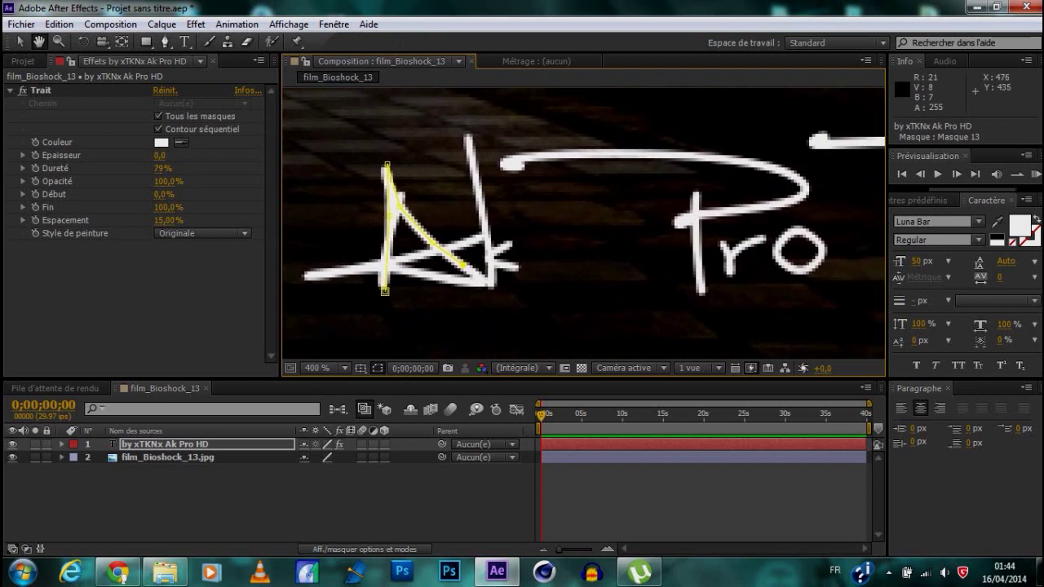
key(g)
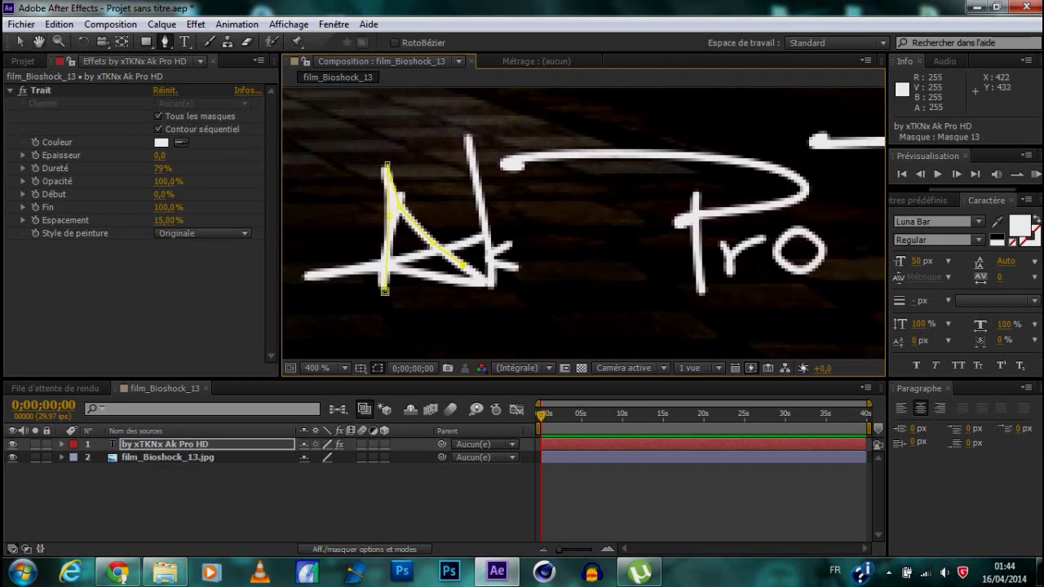
- Finish the A mask, then trace the A crossbar and the k's stem and arm
click(432, 282)
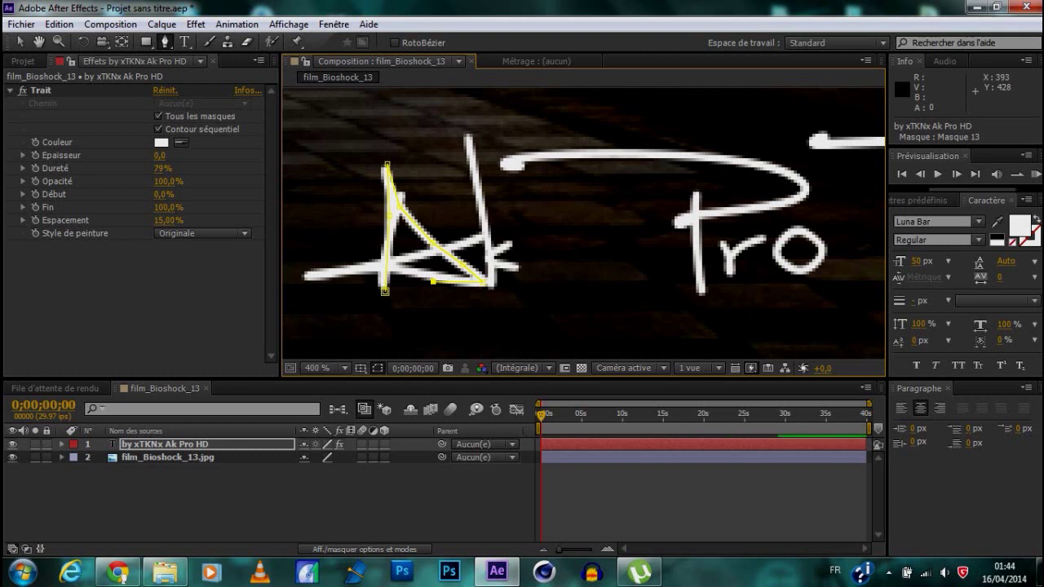
drag(432, 281, 437, 278)
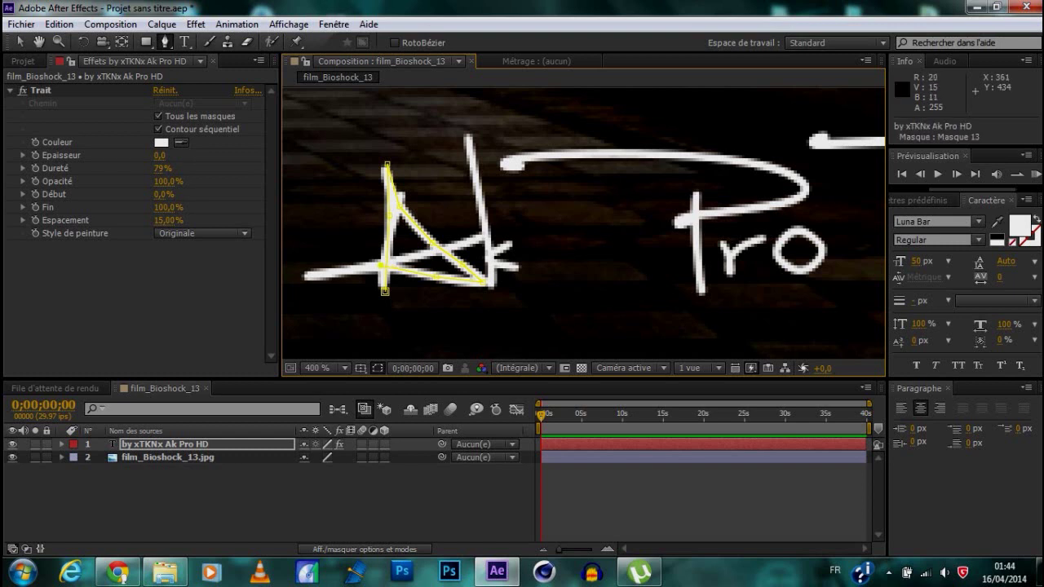
click(303, 278)
click(413, 257)
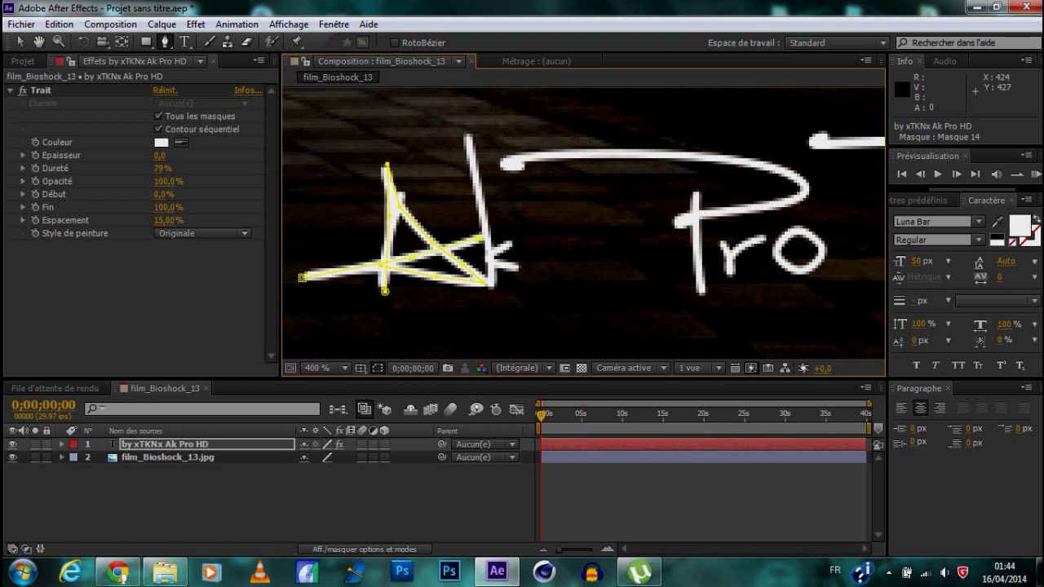
click(468, 133)
click(483, 213)
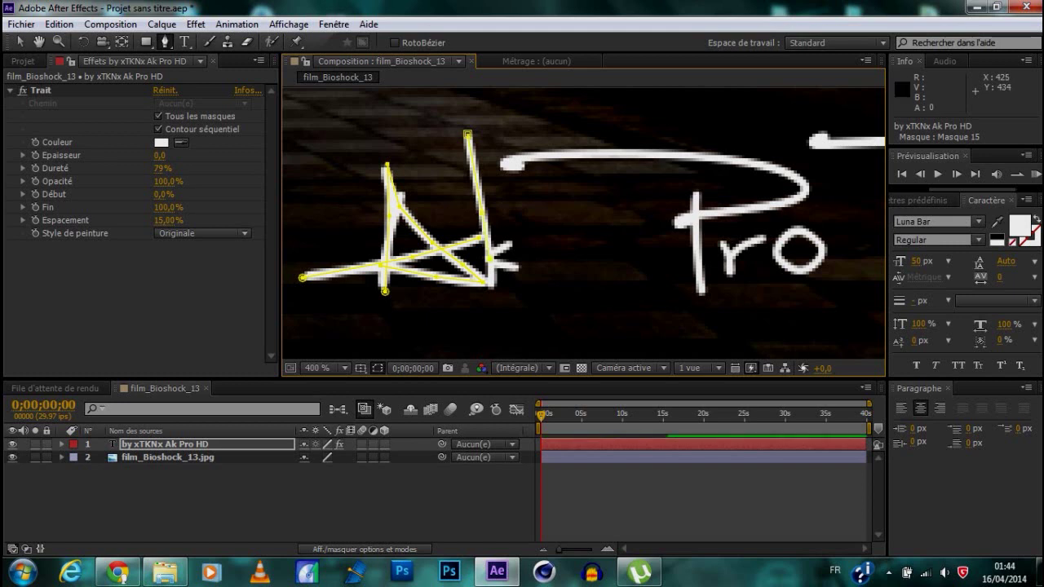
click(508, 242)
- Trace the P's top curve and stem, and place a point on the r
click(519, 169)
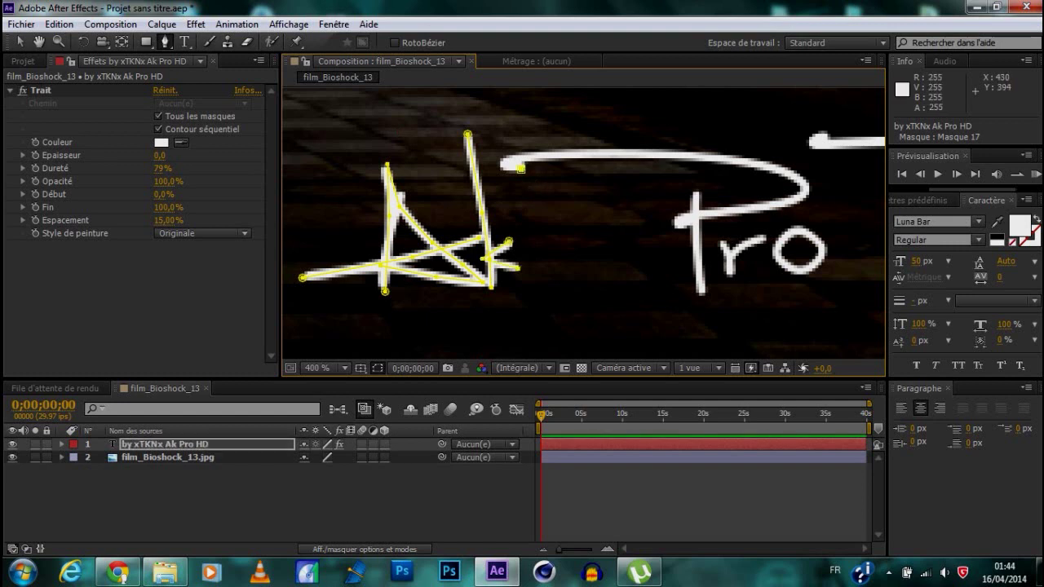
click(644, 154)
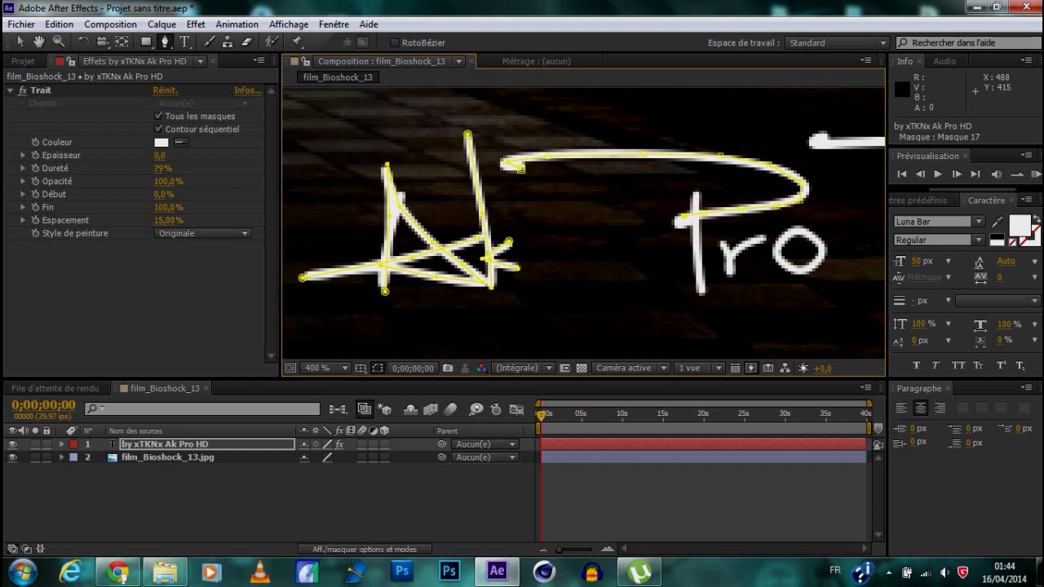
click(695, 188)
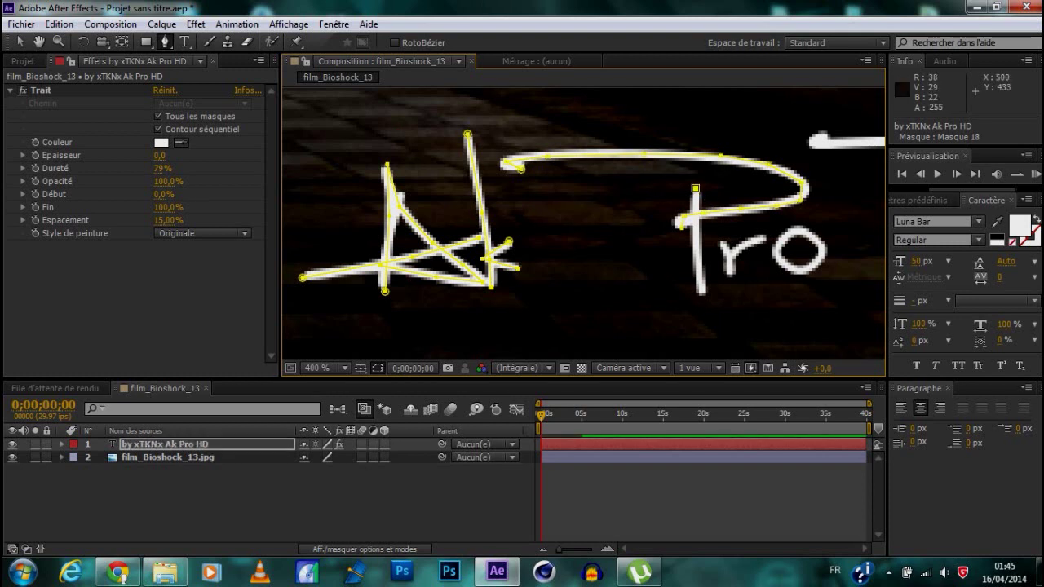
click(696, 241)
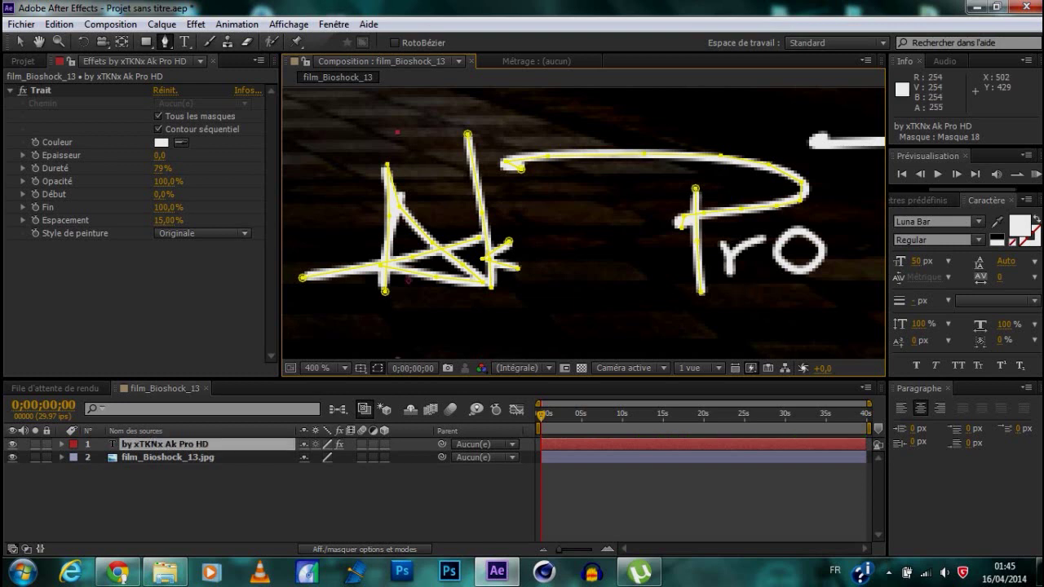
click(720, 244)
click(719, 245)
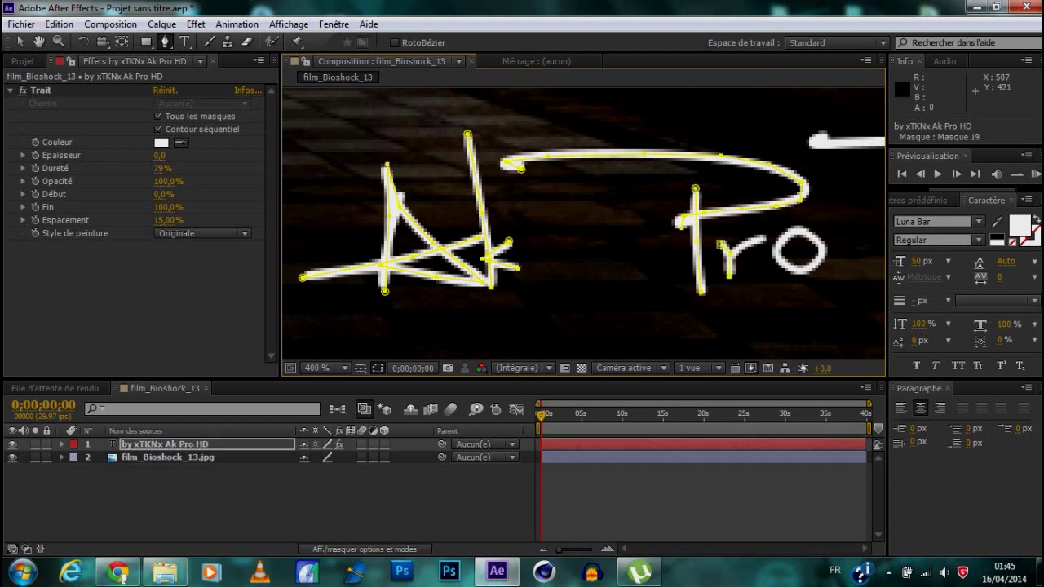
click(719, 243)
click(719, 245)
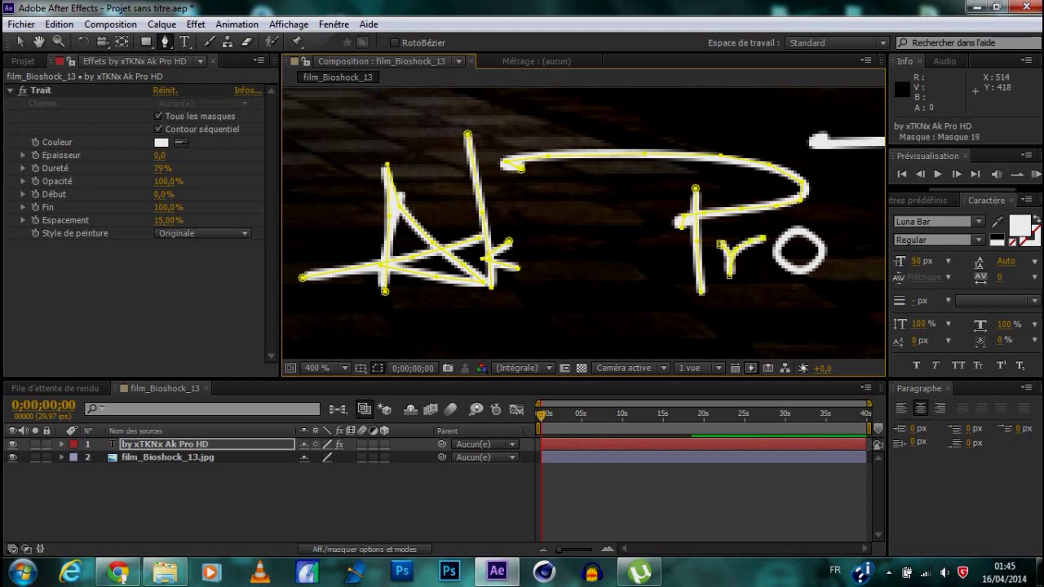
- Trace the r of 'Pro', undoing the stray free-transform and vertex edits
click(762, 237)
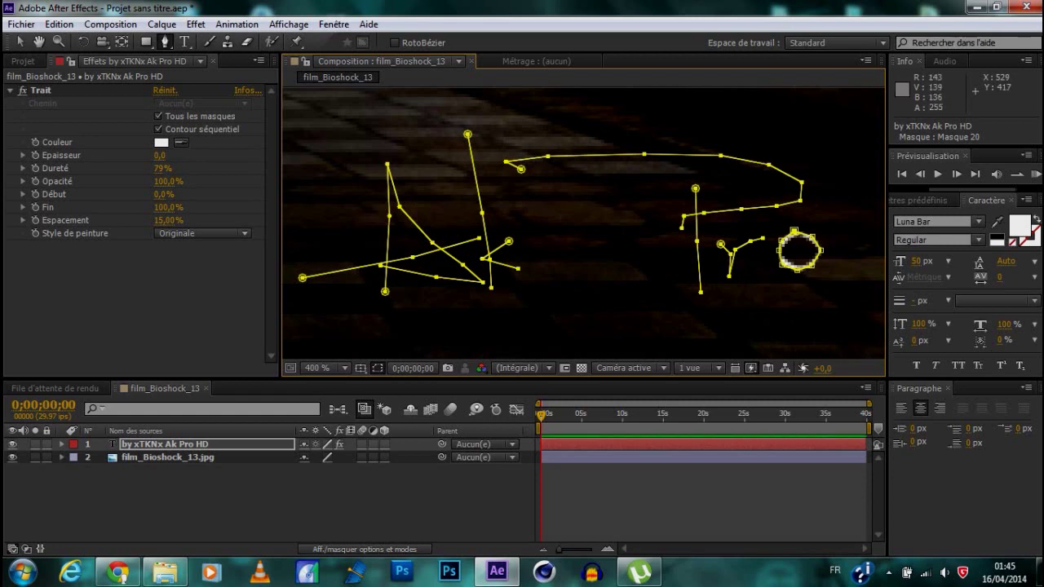
key(ctrl+z)
scroll(584, 222, right, 5)
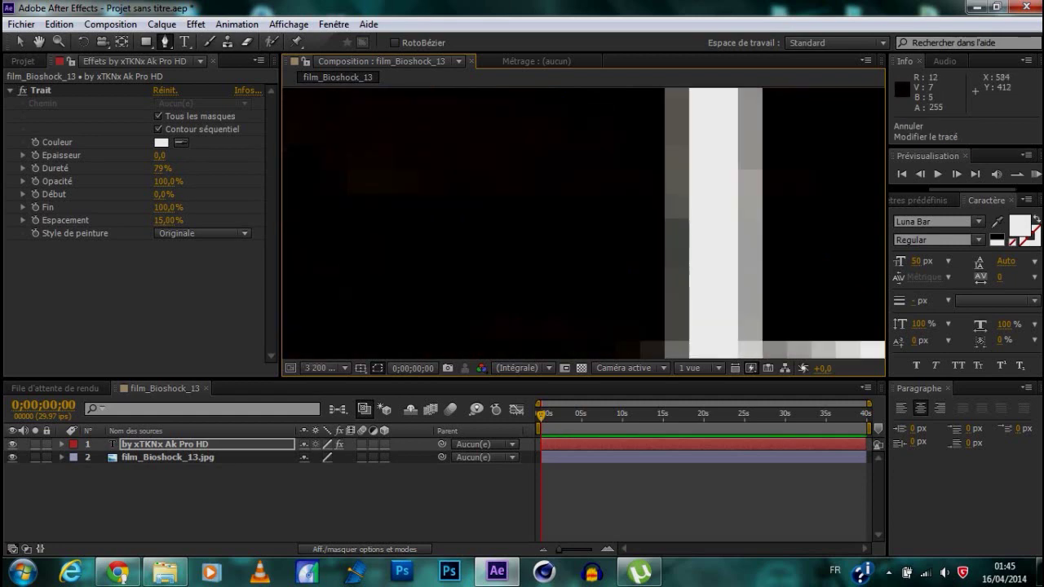
scroll(412, 235, up, 1)
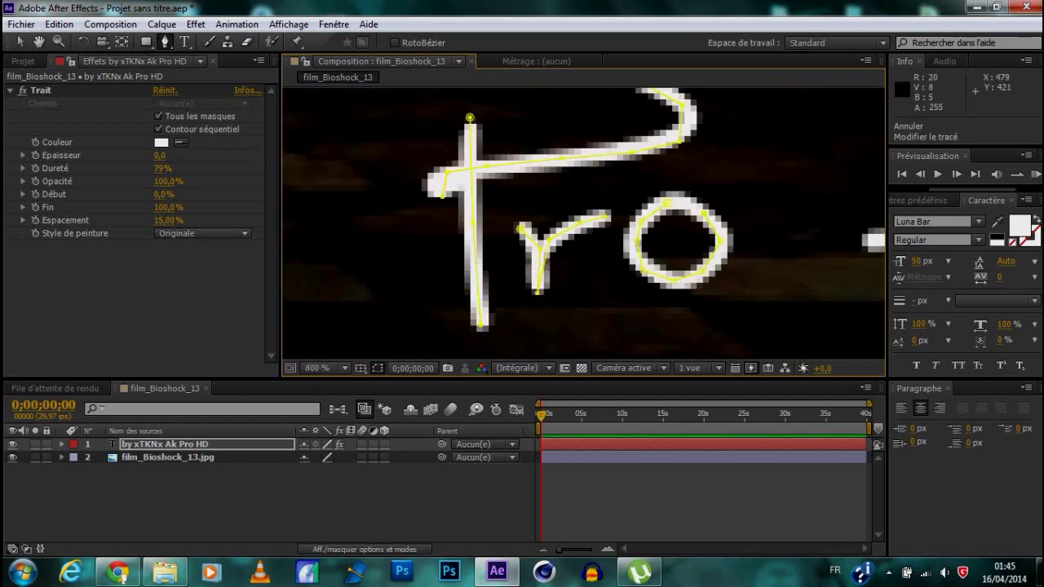
scroll(412, 235, up, 1)
key(ctrl+t)
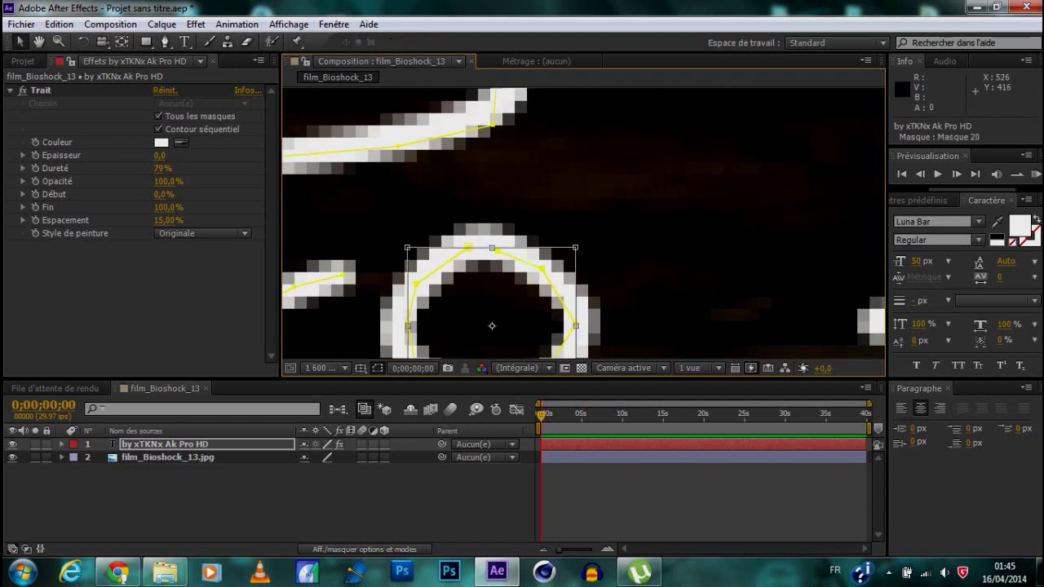
key(Return)
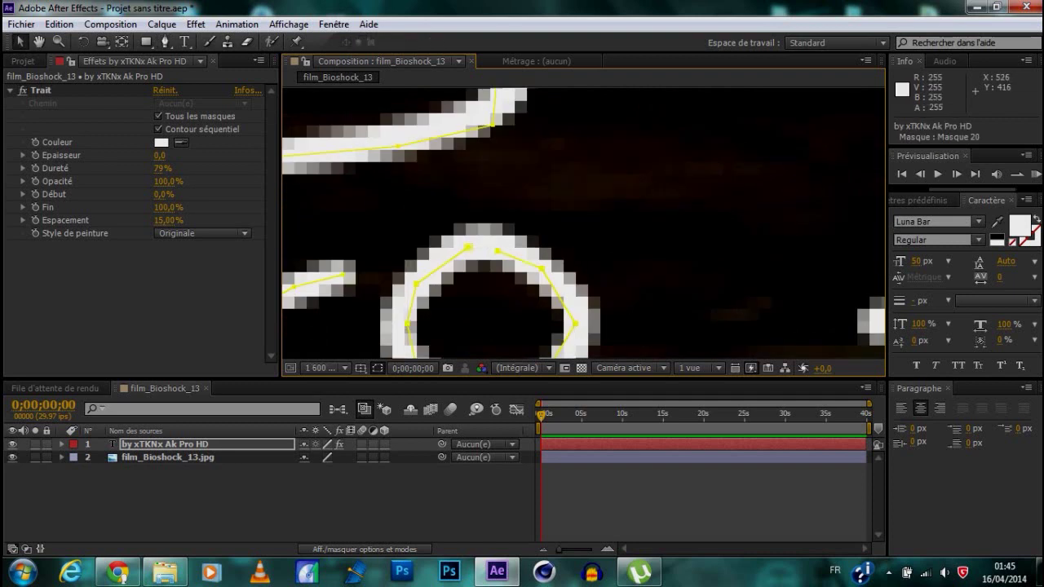
key(ctrl+z)
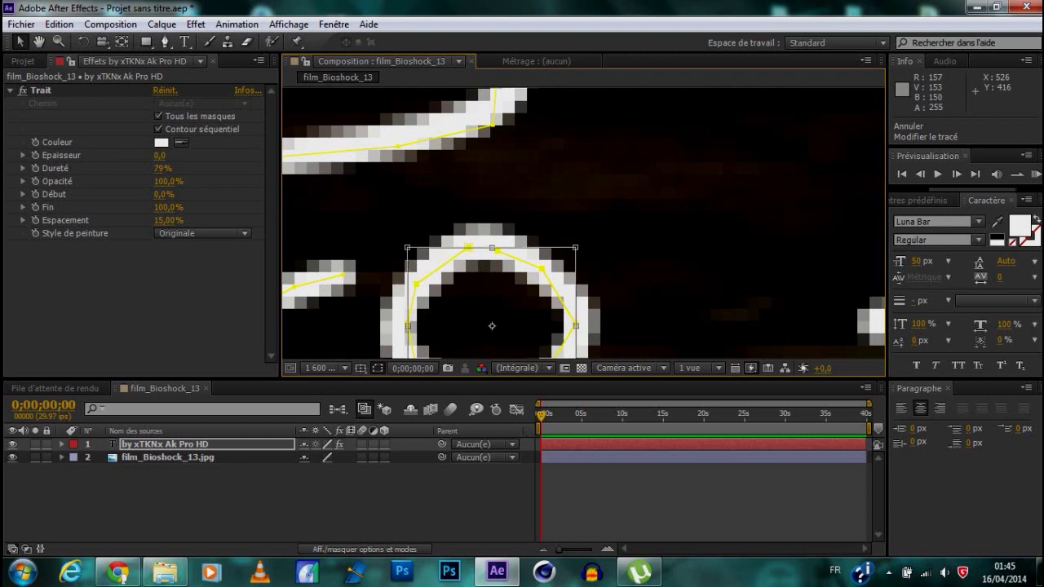
key(ctrl+z)
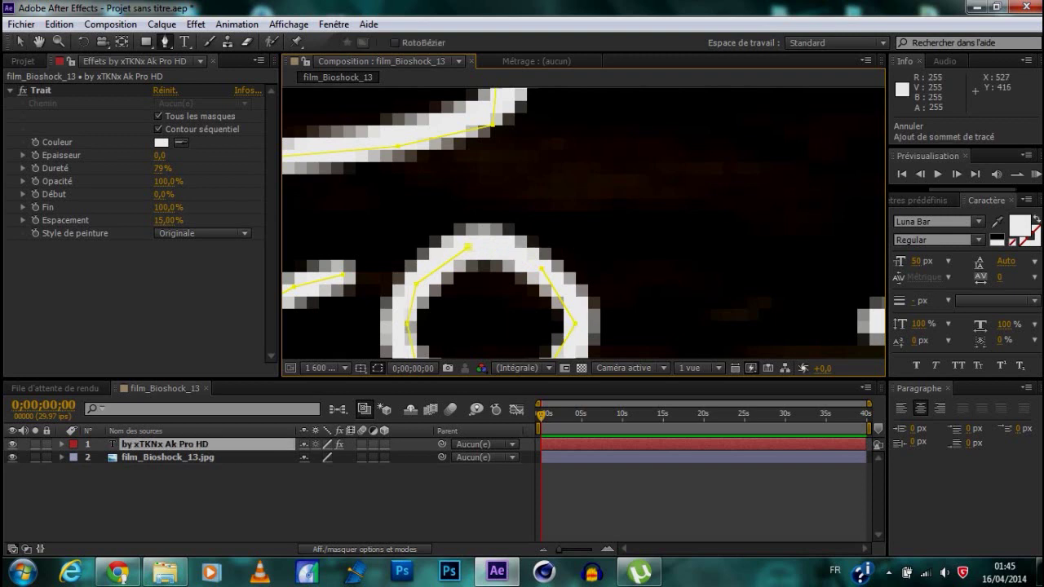
- Draw a mask around the o ring and zoom out toward the H
click(503, 246)
click(551, 281)
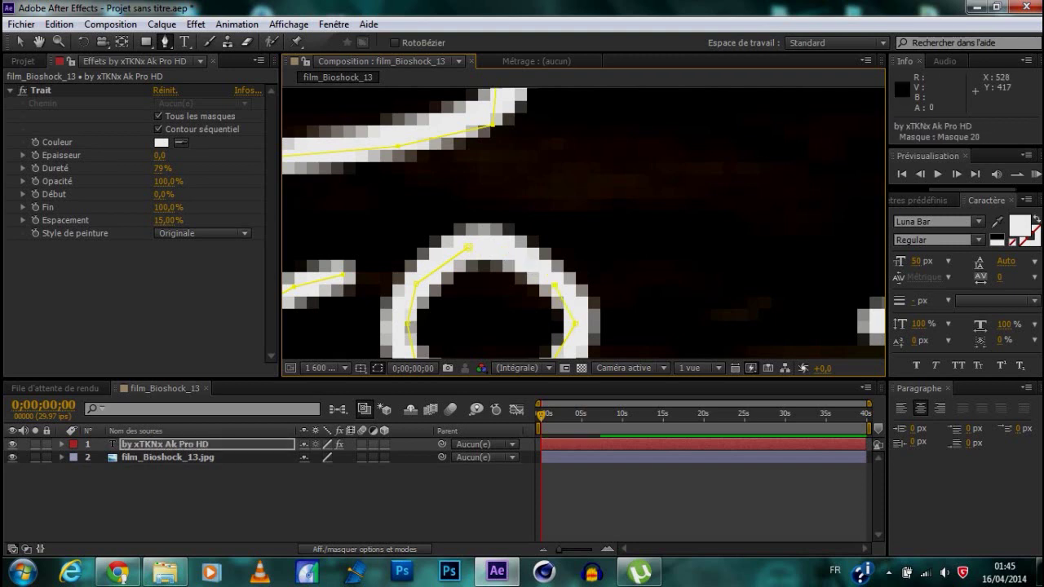
click(517, 256)
click(499, 254)
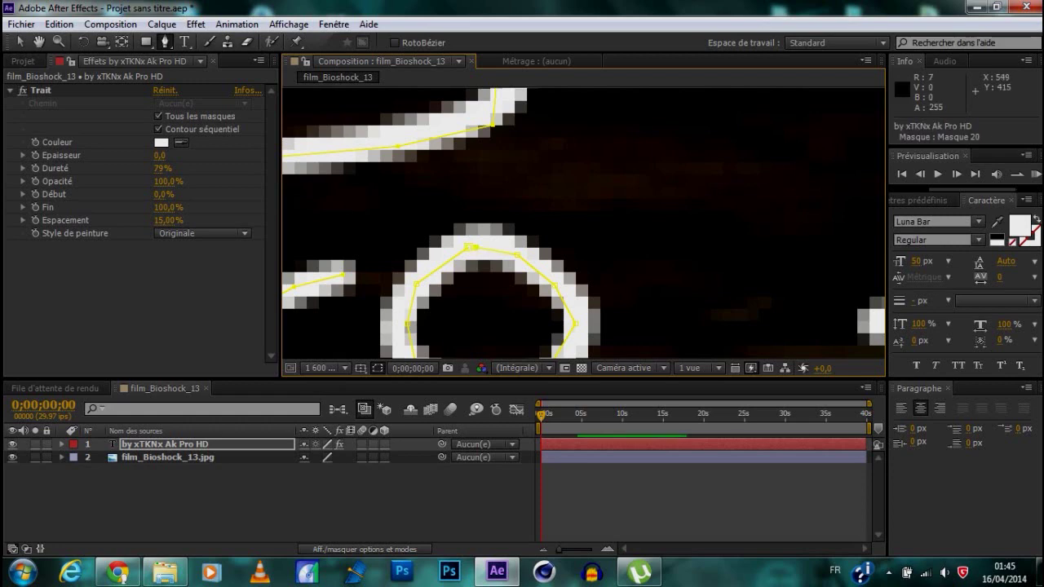
key(comma)
scroll(731, 282, down, 3)
scroll(731, 282, up, 1)
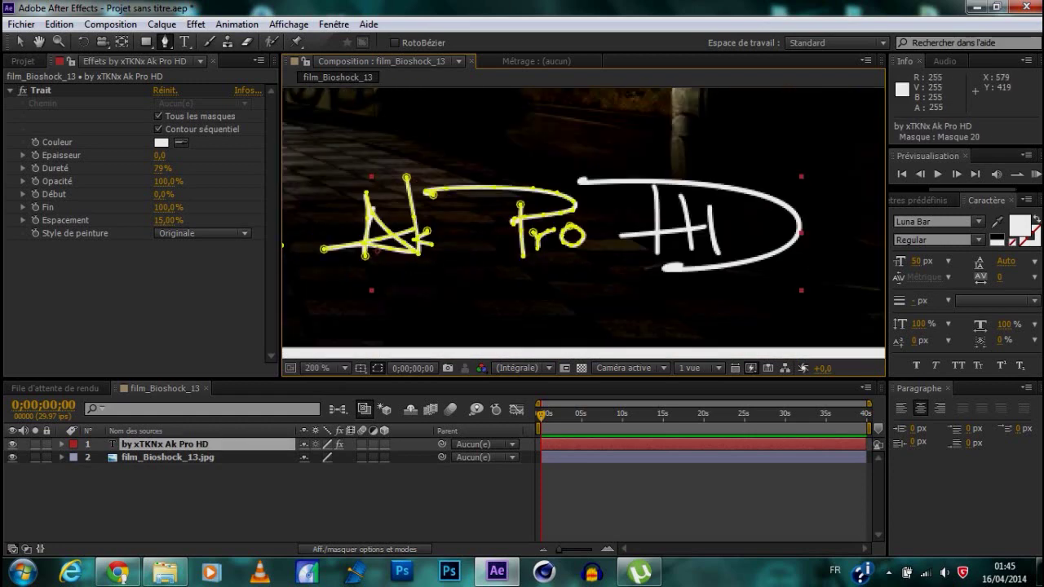
- Trace the H's crossbar and right stroke with new masks
scroll(732, 281, up, 1)
scroll(732, 281, up, 1)
key(comma)
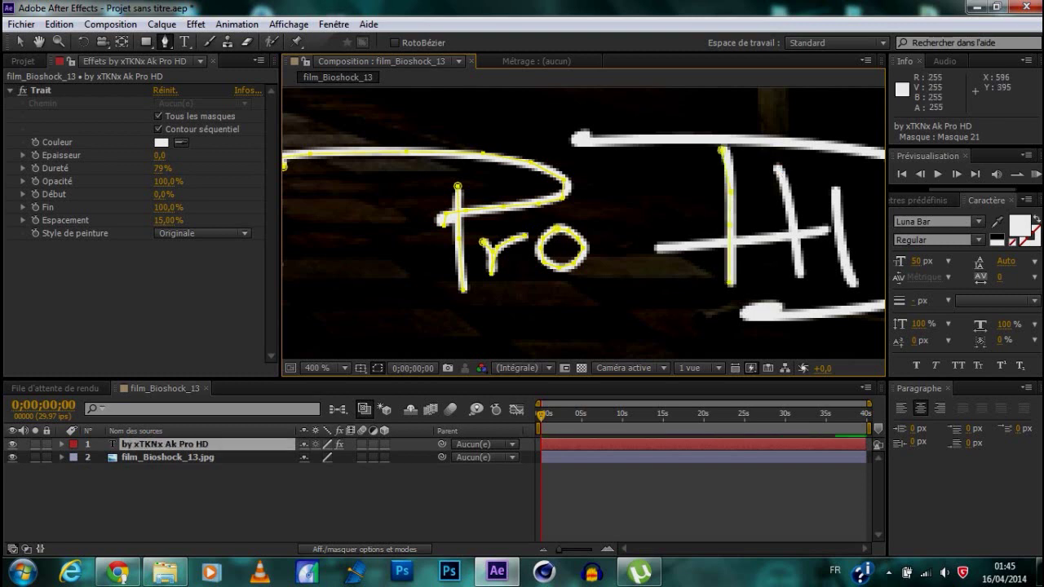
click(775, 165)
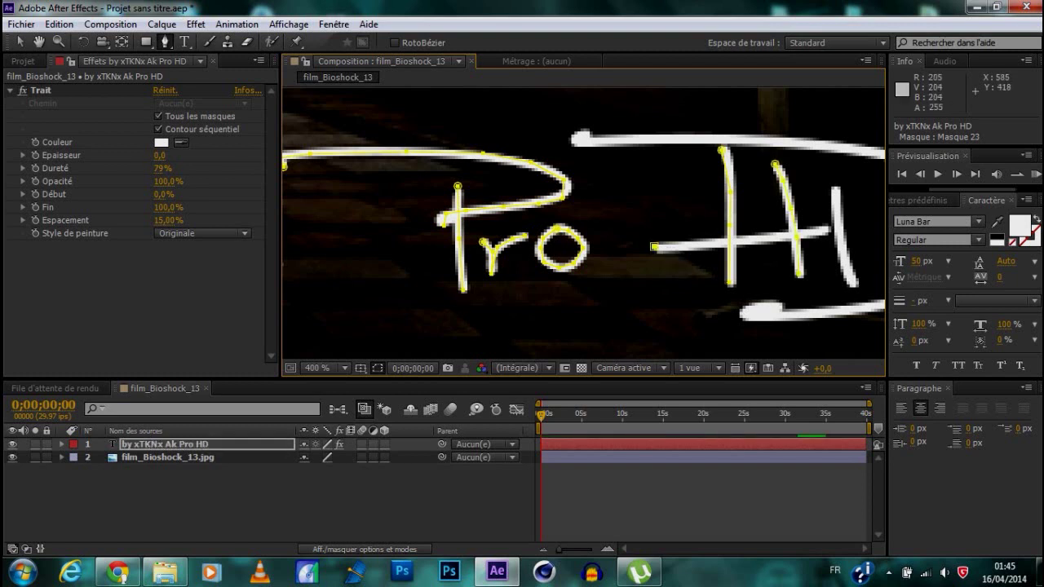
click(831, 233)
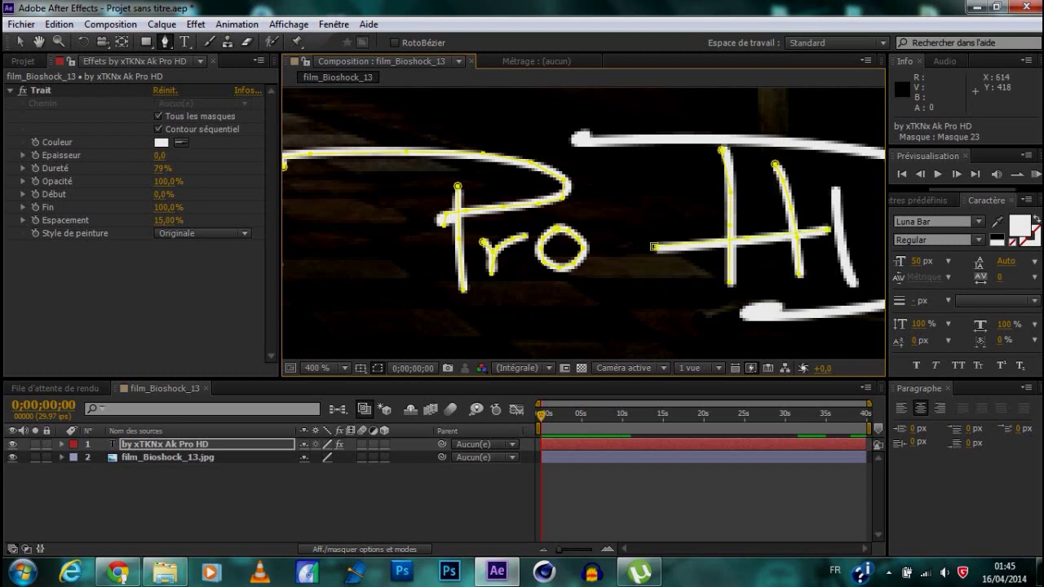
click(835, 185)
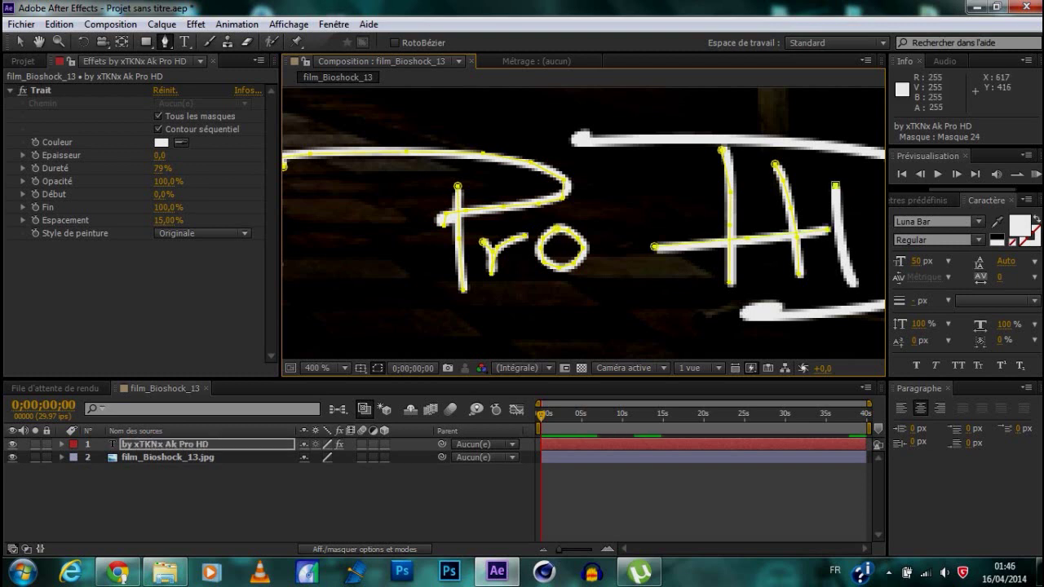
- Trace the looping D with a new mask and adjust its bottom vertex
key(comma)
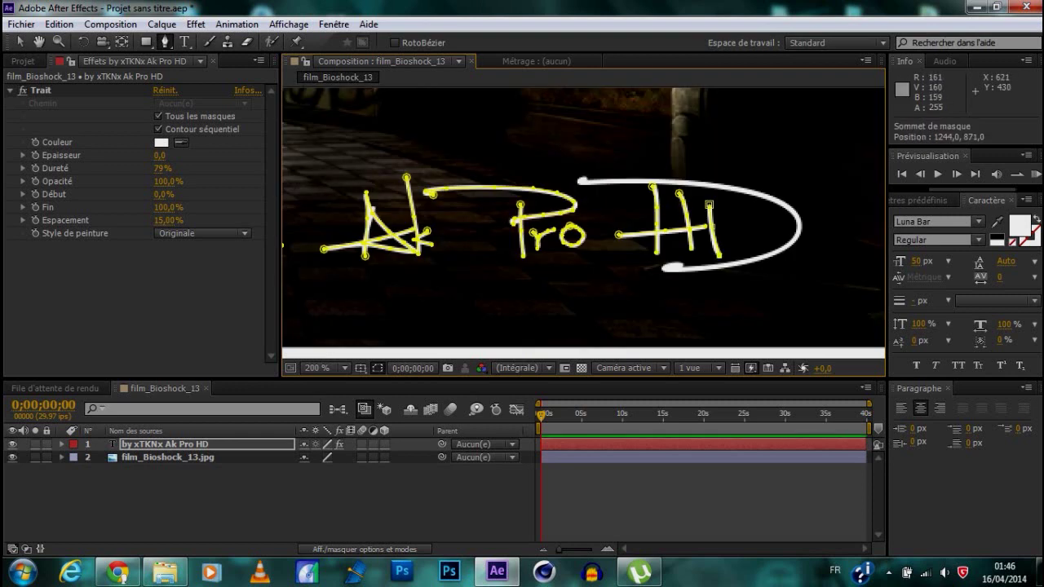
click(163, 444)
click(586, 176)
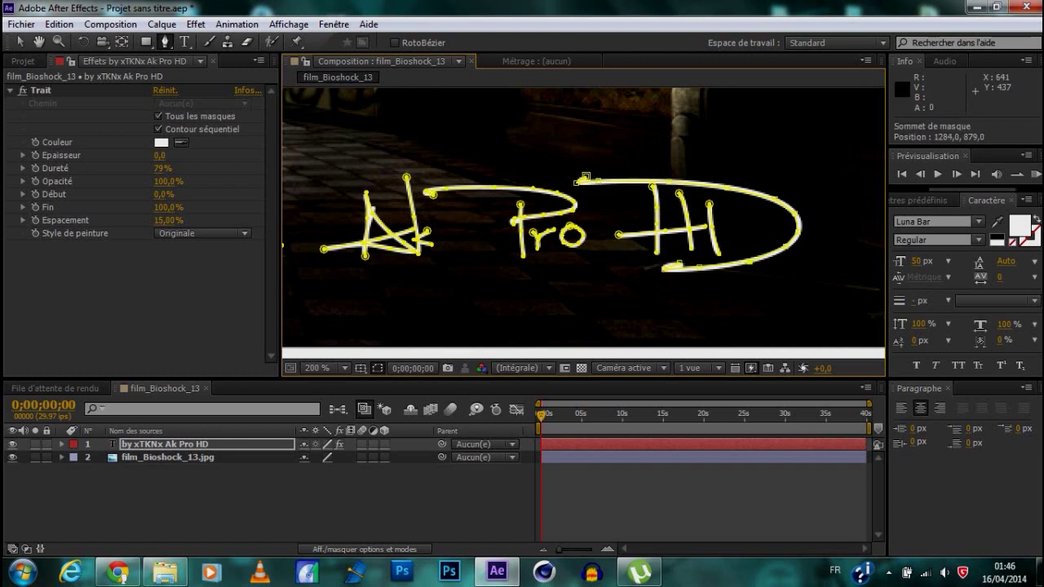
click(676, 265)
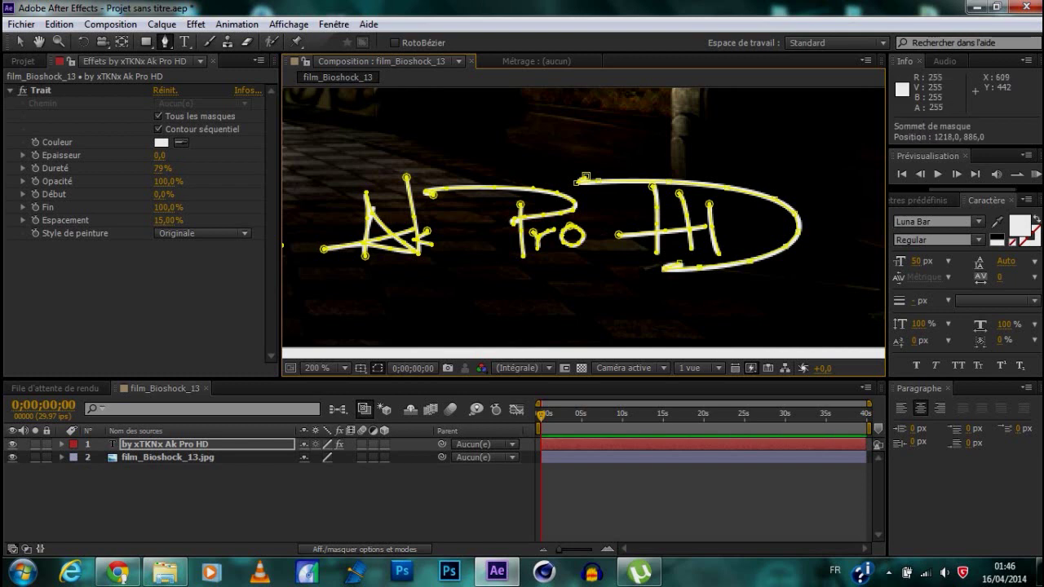
- Set the Trait Epaisseur to 4,2 and Style de peinture to Afficher originale
key(comma)
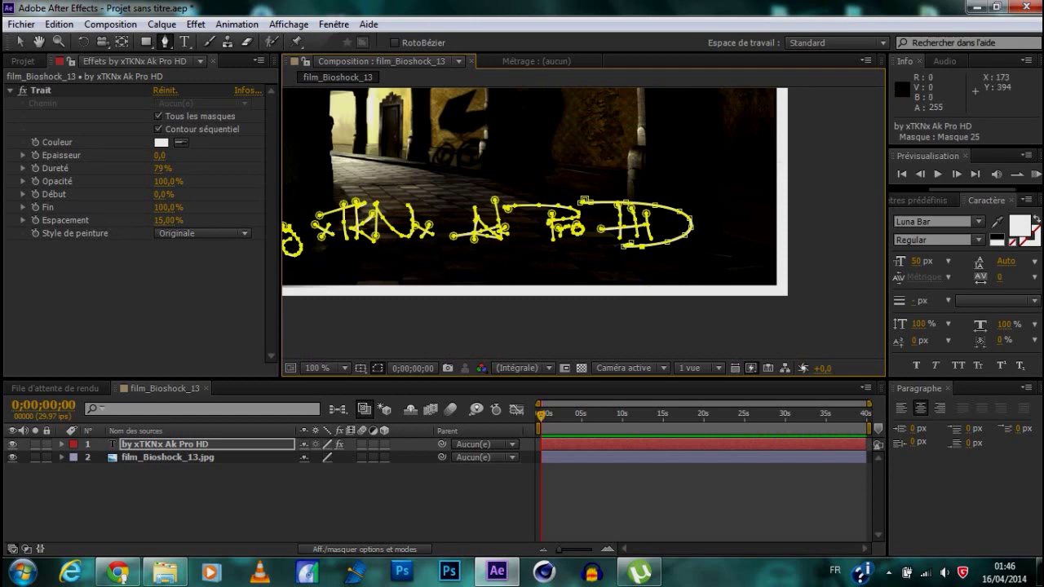
key(h)
drag(489, 204, 598, 219)
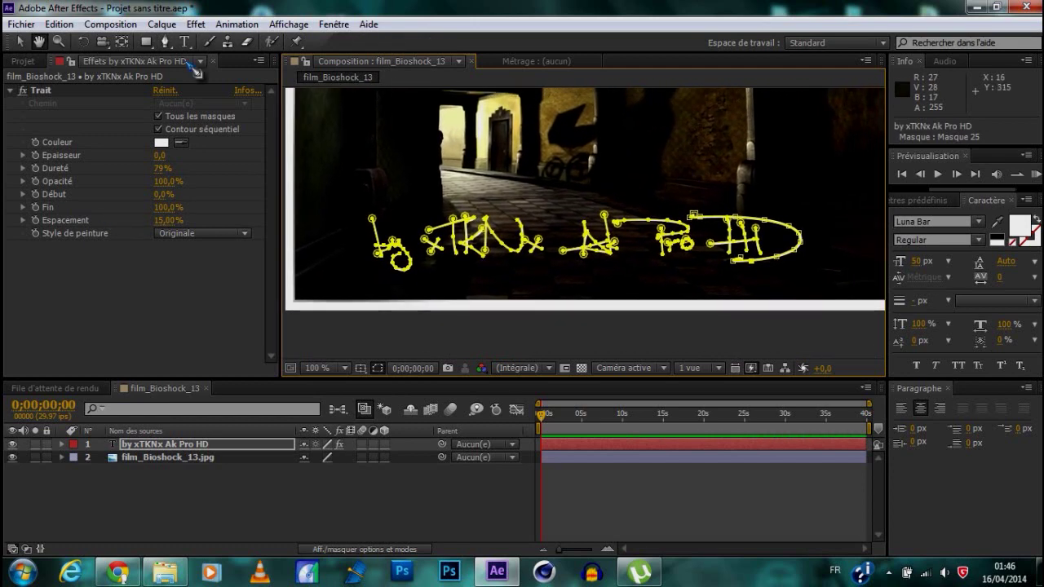
key(v)
mouse_move(158, 154)
mouse_down()
mouse_move(196, 155)
mouse_move(183, 167)
mouse_up()
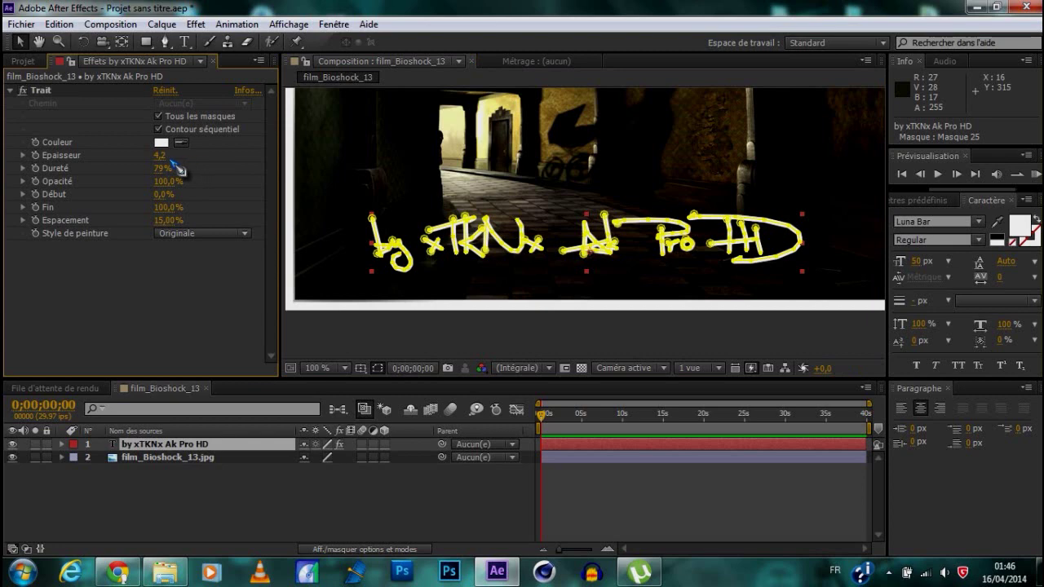
click(157, 233)
click(215, 284)
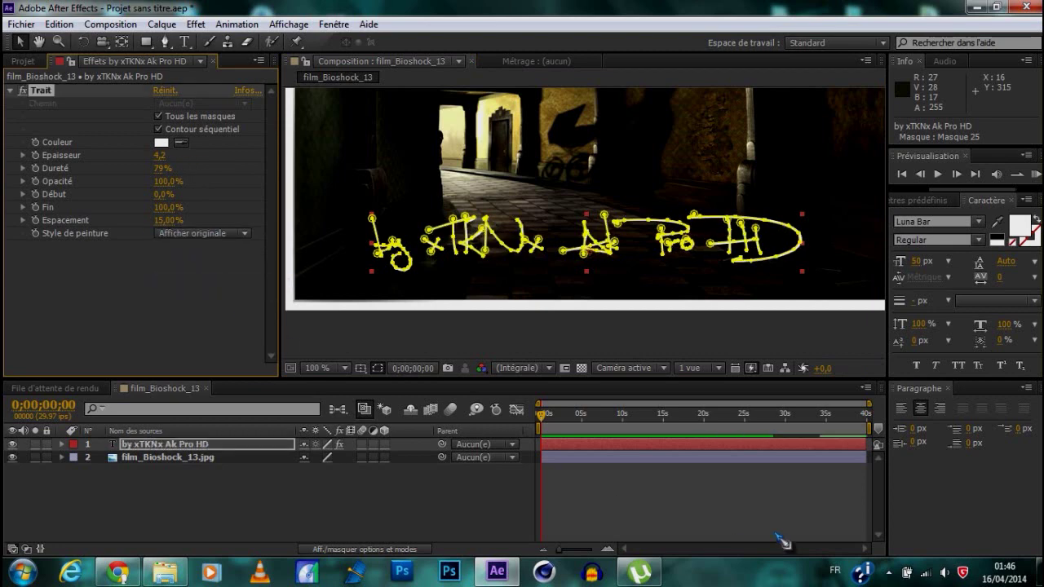
- Add a starting Fin keyframe with Fin lowered to 0%
click(635, 341)
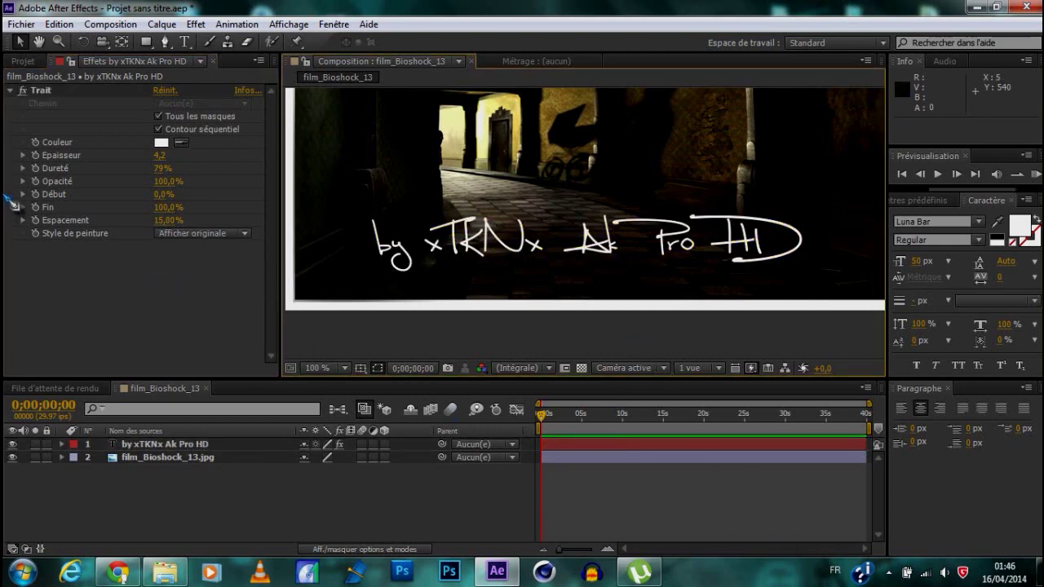
click(35, 207)
drag(164, 209, 79, 218)
- Keyframe Fin at 100% at 0;00;04;24 and preview the write-on
click(582, 416)
drag(163, 207, 193, 207)
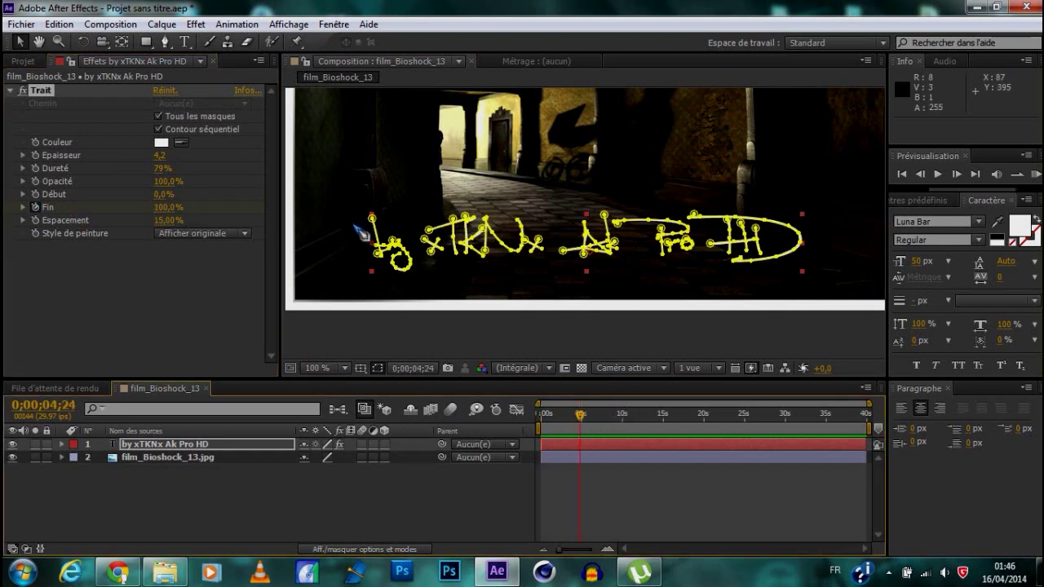
click(408, 321)
click(579, 415)
drag(581, 420, 541, 420)
click(938, 175)
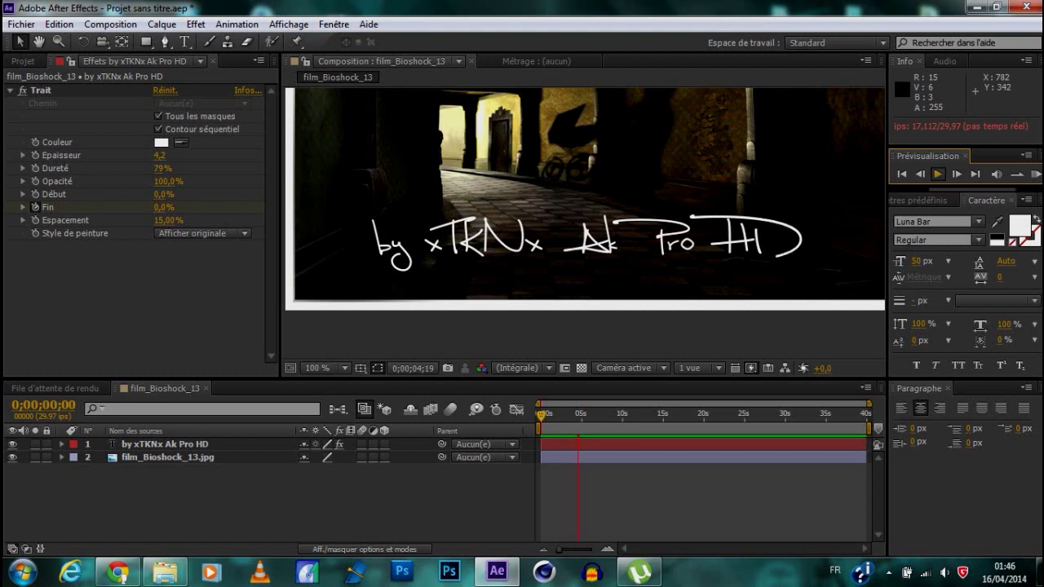
click(937, 173)
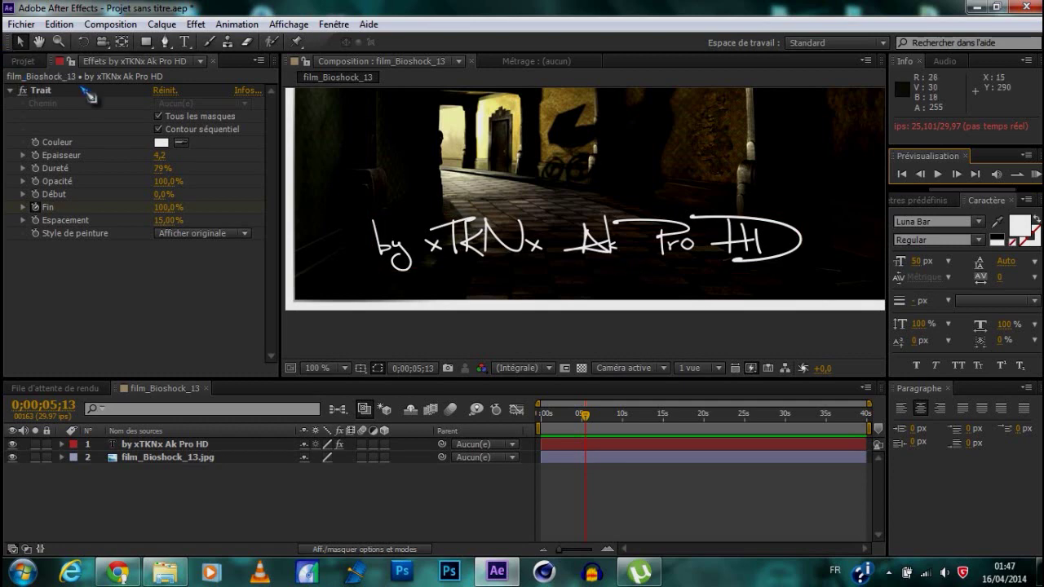
- Move the 100% Fin keyframe to about 0;00;02;05 and return to the start
click(12, 92)
click(180, 446)
key(u)
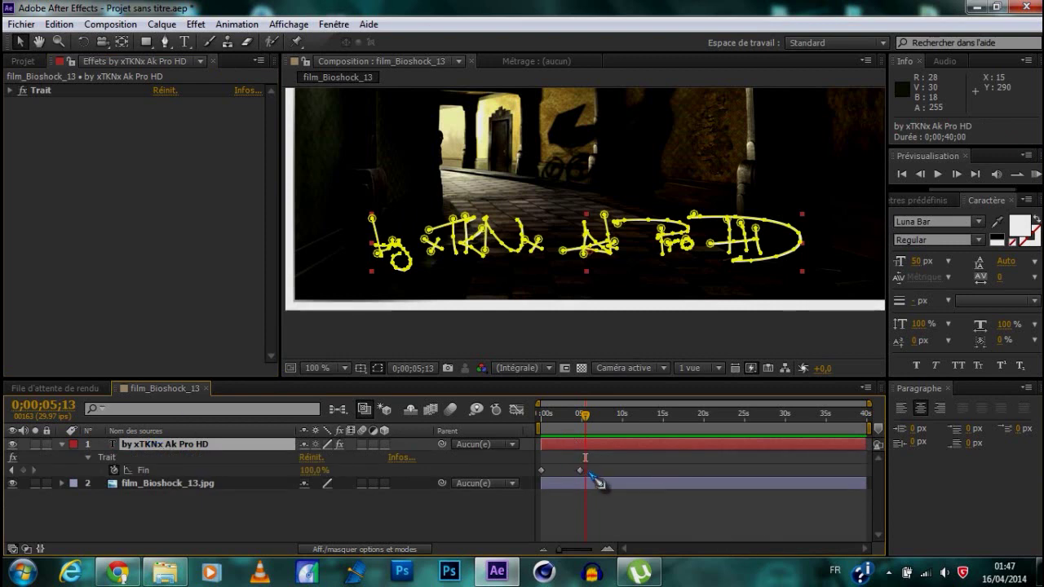
drag(581, 471, 553, 471)
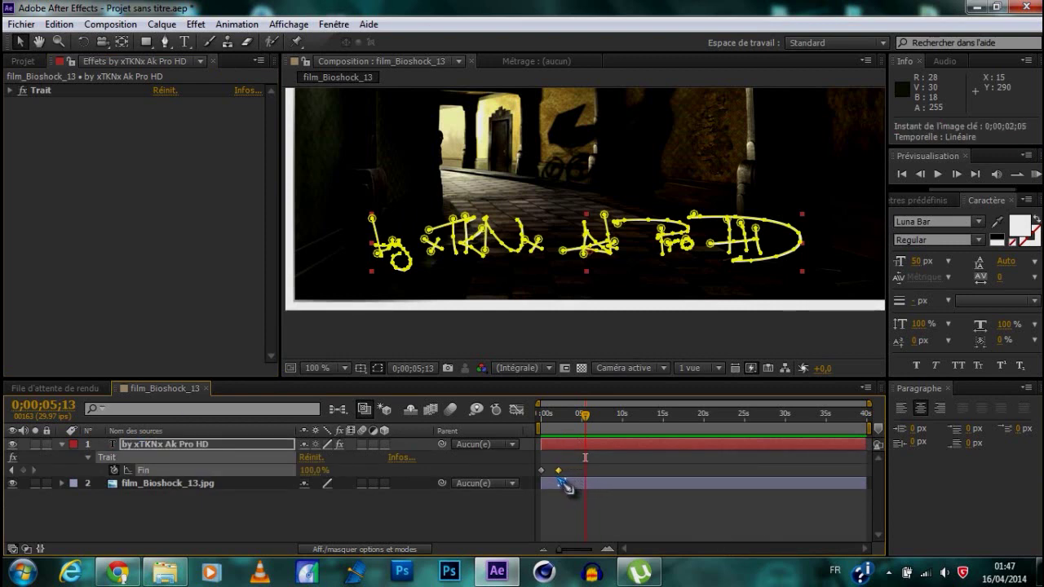
click(558, 487)
click(541, 414)
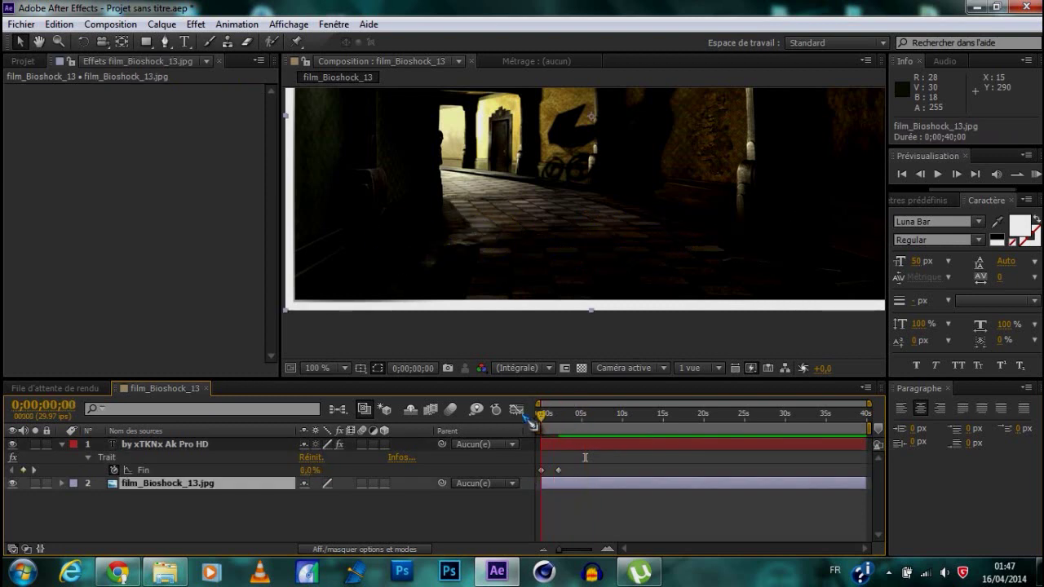
click(516, 408)
click(937, 174)
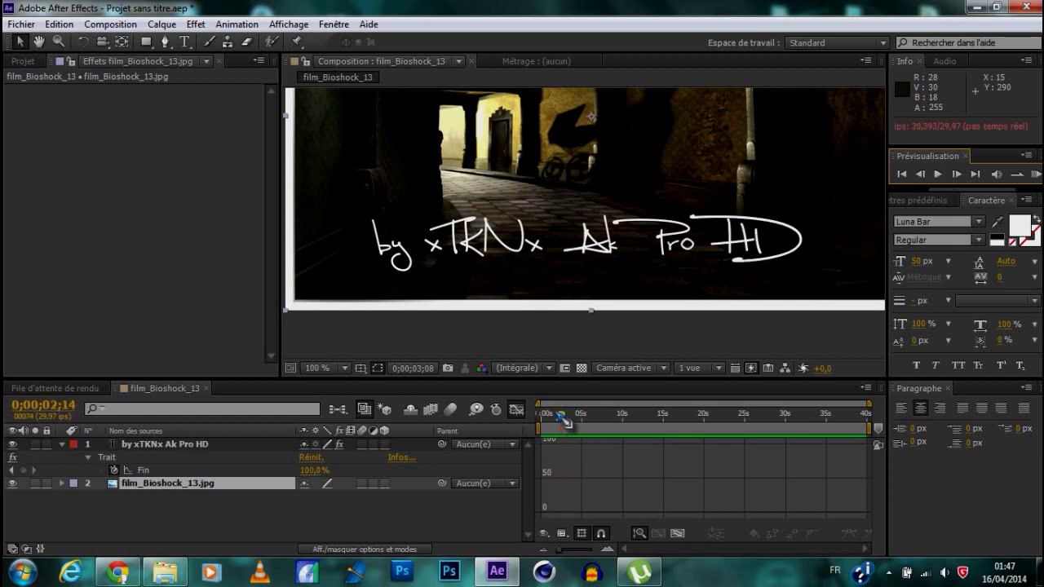
click(540, 420)
click(937, 175)
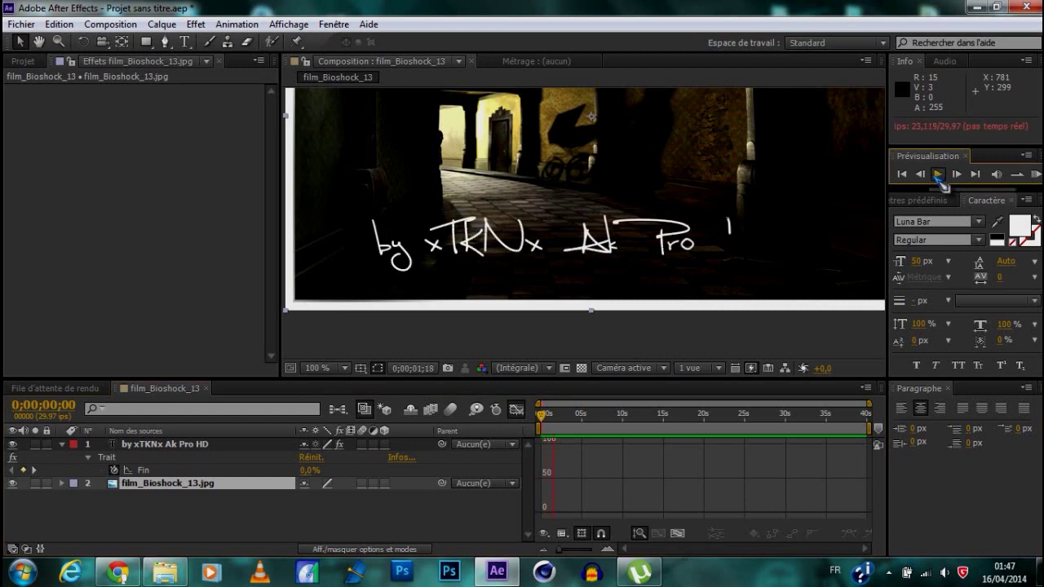
click(936, 173)
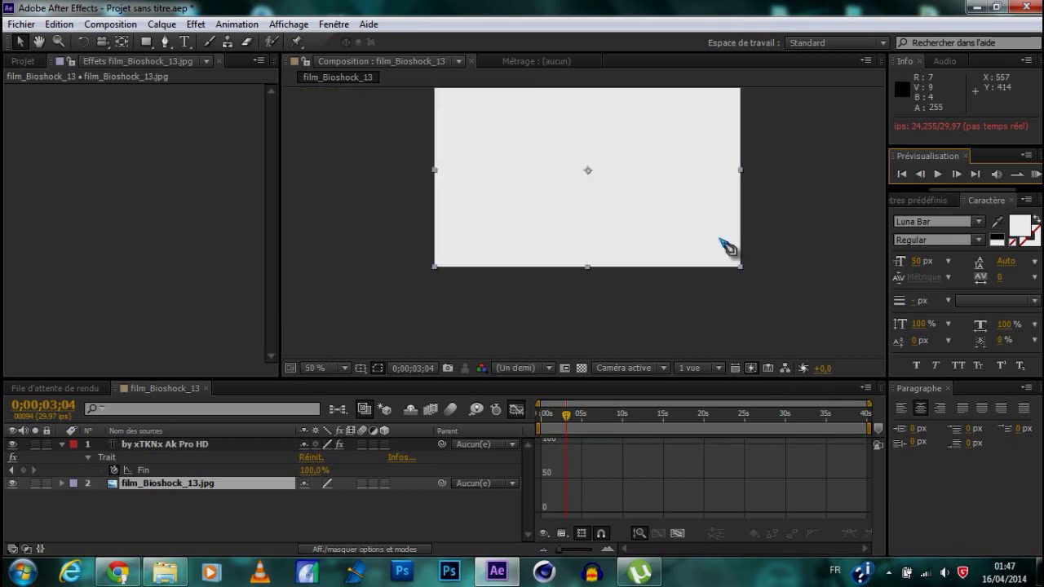
scroll(721, 243, down, 2)
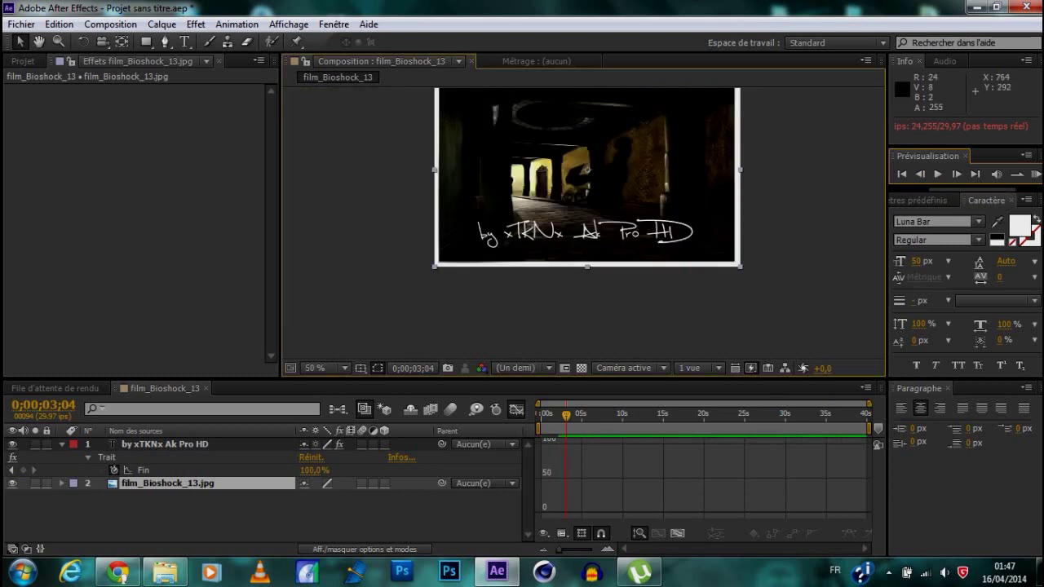
drag(741, 204, 725, 241)
click(937, 174)
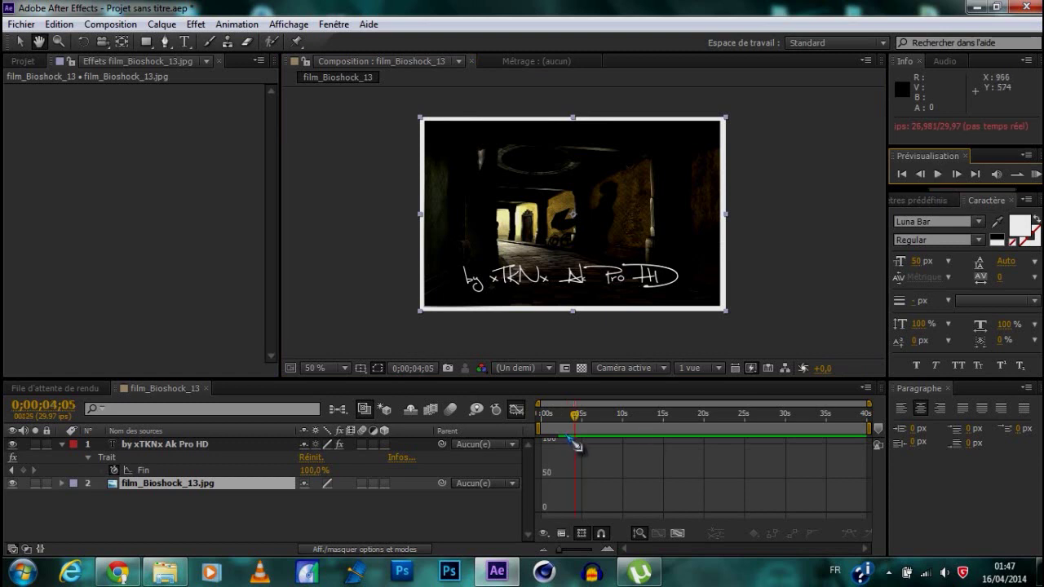
key(Home)
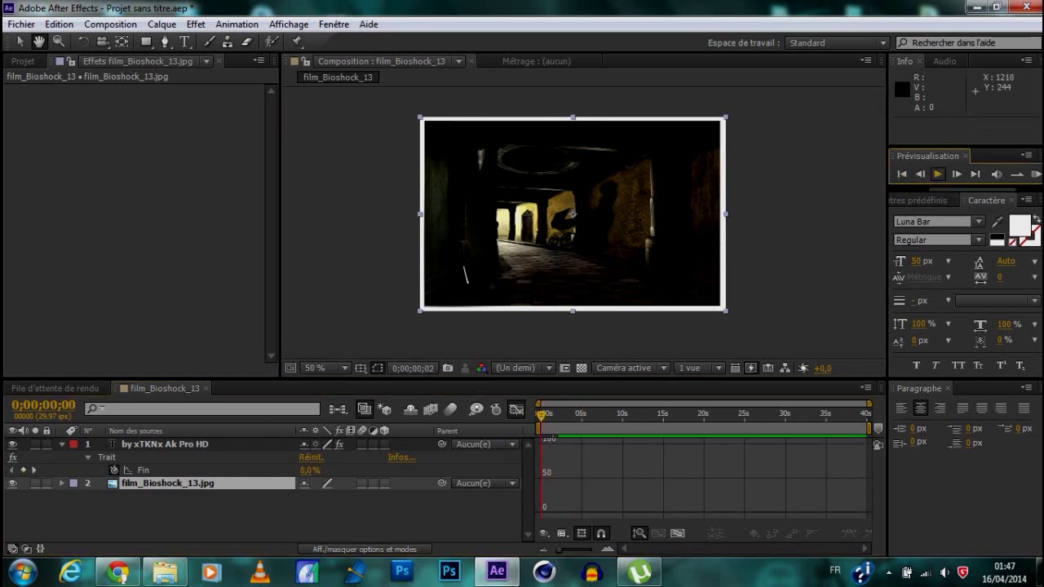